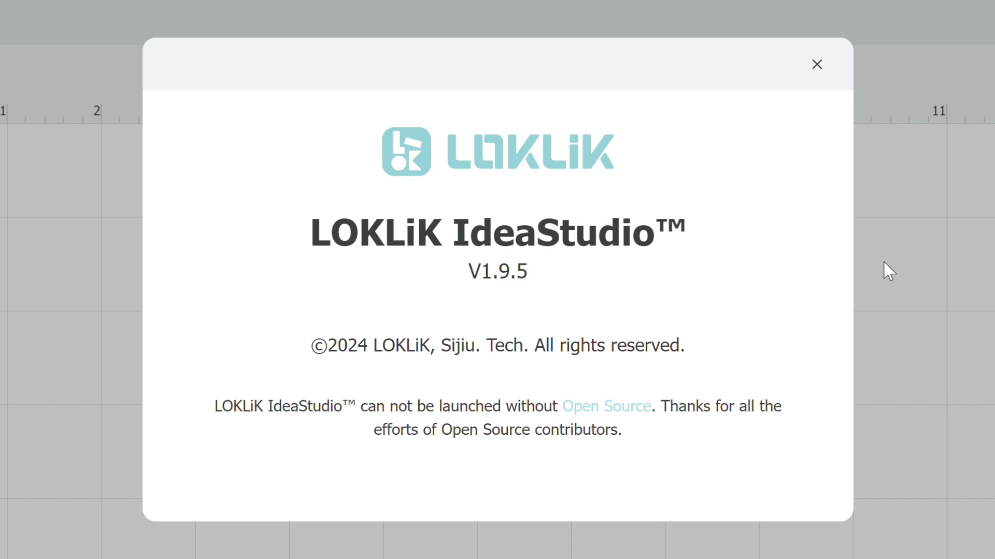
# Close the About window so the Machine Calibration wizard's chart-printing step shows
pyautogui.click(815, 65)
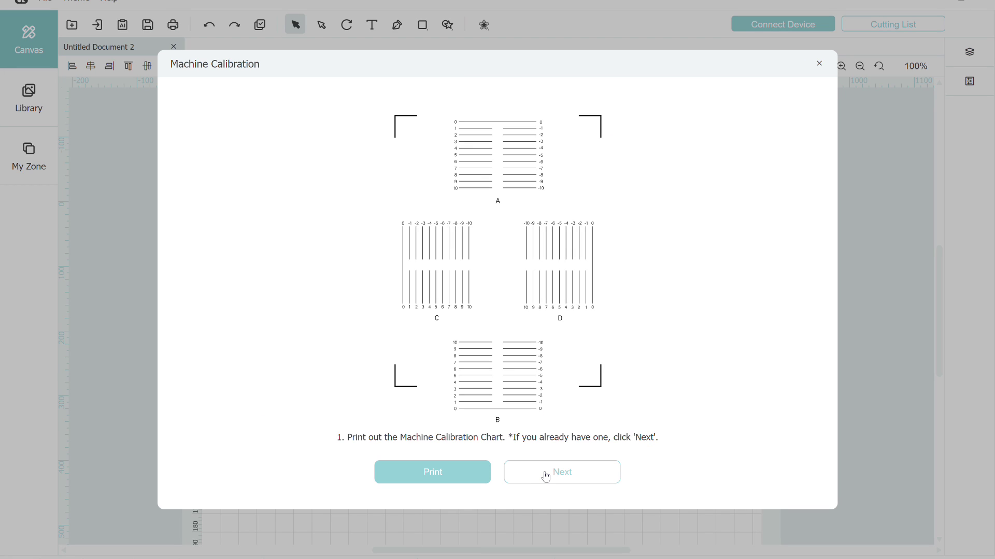
# Skip past chart printing, detect the LOKLiK Crafter, and cut the calibration chart lines
pyautogui.click(546, 477)
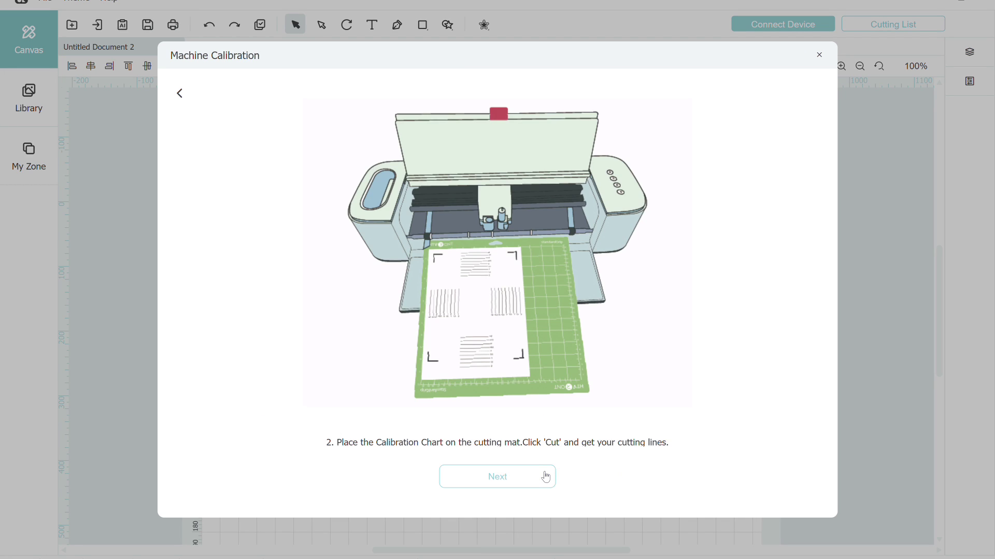
pyautogui.click(485, 482)
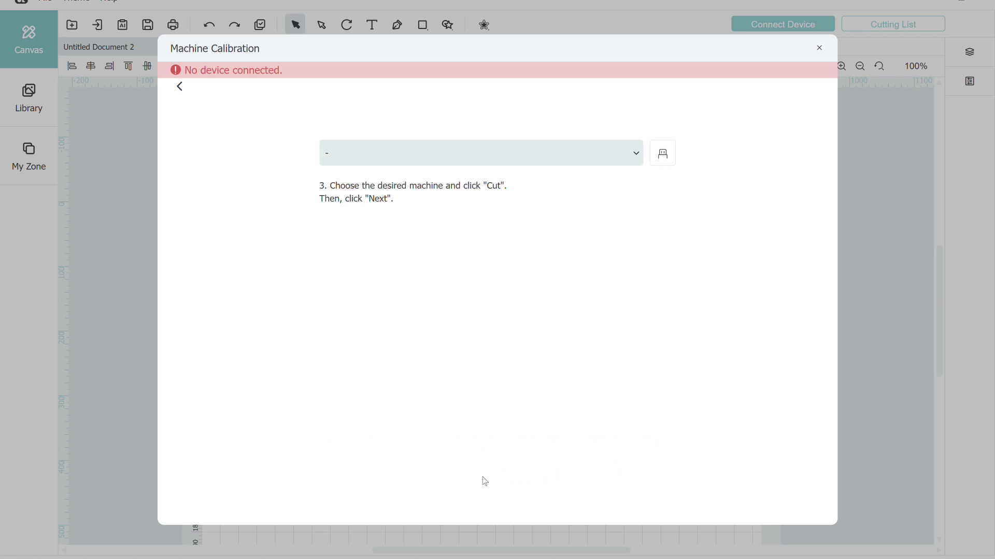
pyautogui.click(664, 155)
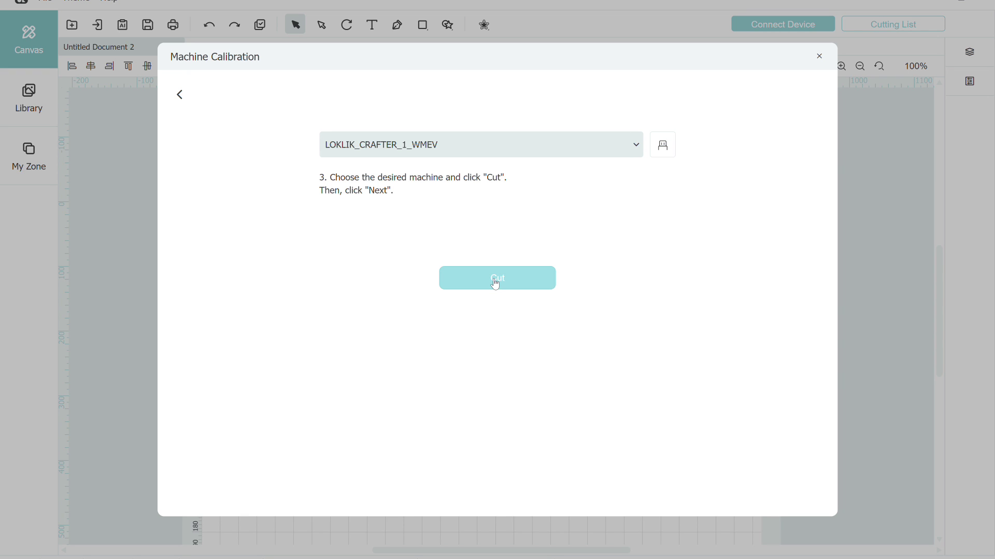
pyautogui.click(495, 283)
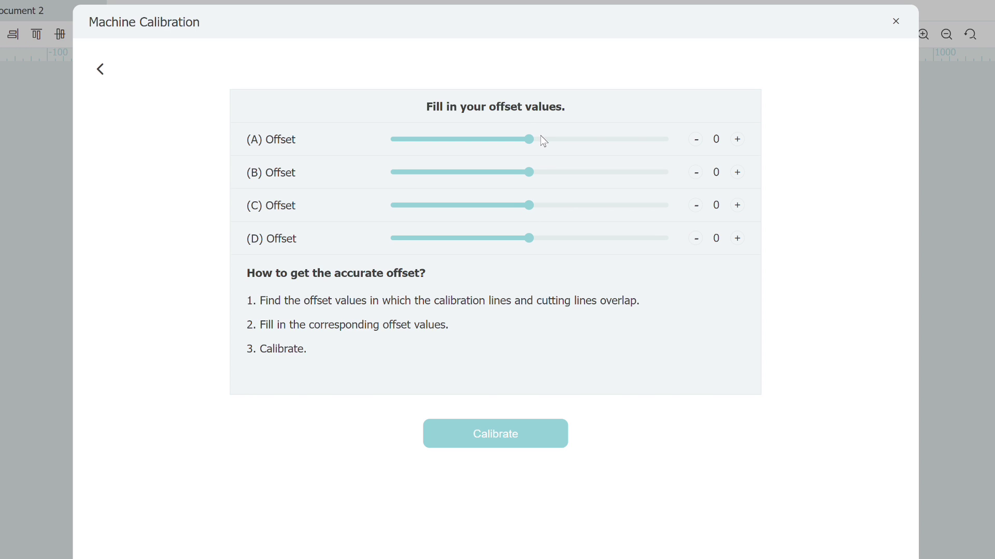
# Calibrate with offsets A 1, B -2, C -2, D 2, then close the calibration window
pyautogui.click(739, 141)
pyautogui.click(695, 173)
pyautogui.click(696, 172)
pyautogui.click(696, 207)
pyautogui.click(696, 208)
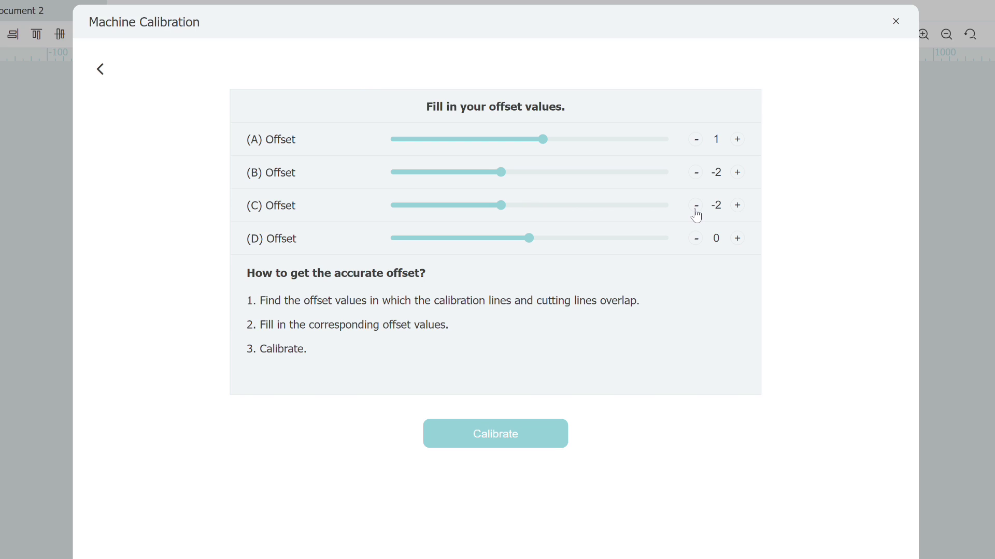
pyautogui.click(738, 238)
pyautogui.click(738, 239)
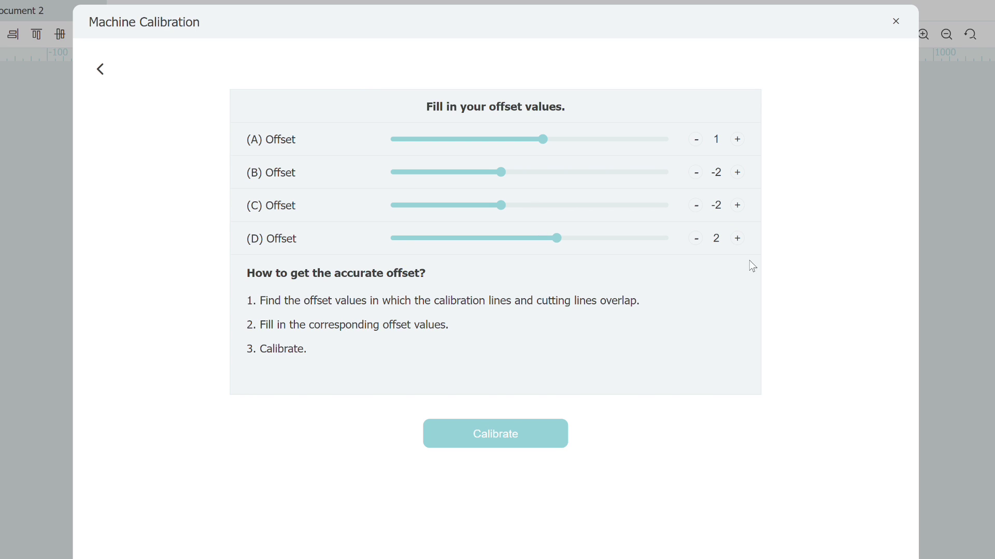
pyautogui.click(517, 446)
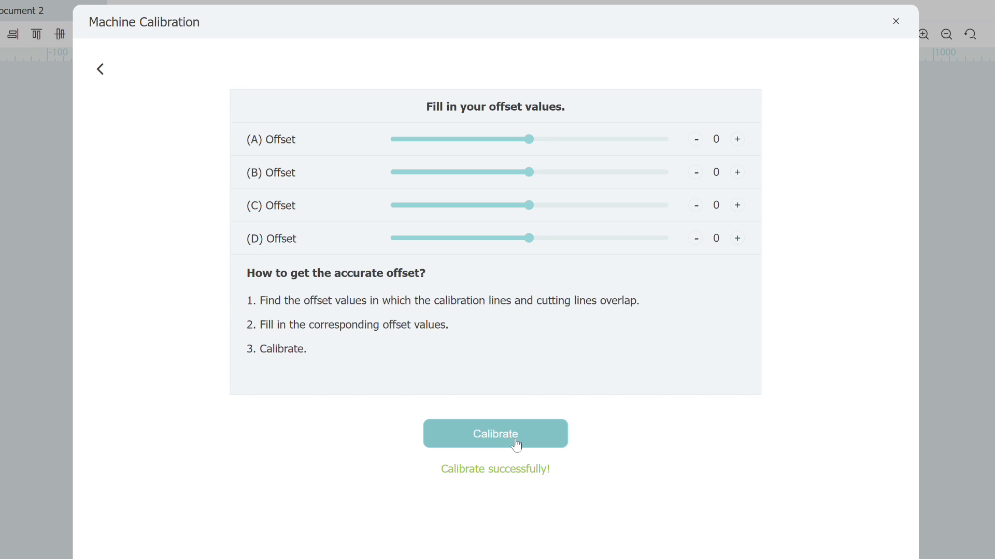
pyautogui.press('Escape')
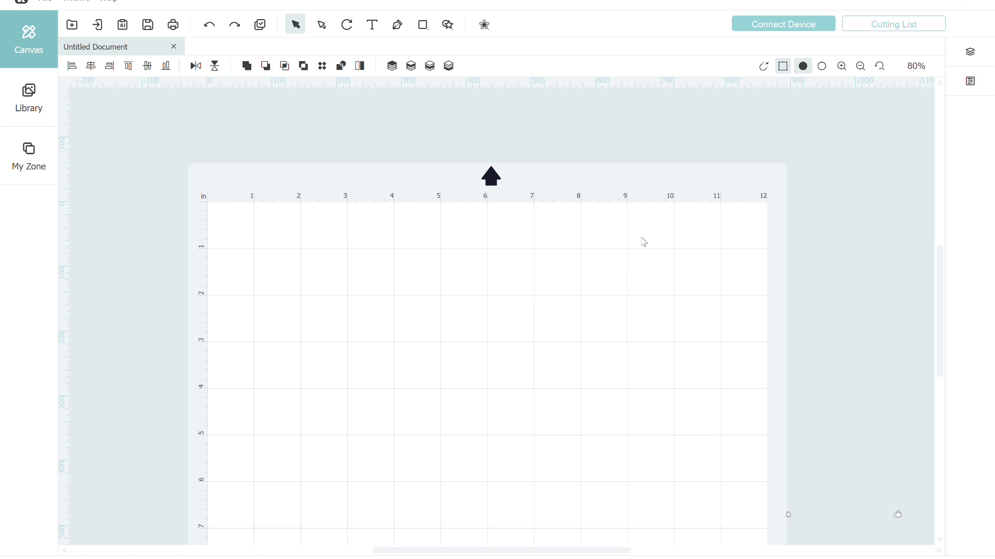
# Set the cutting mode to Print Then Cut so registration marks appear on the mat
pyautogui.click(772, 23)
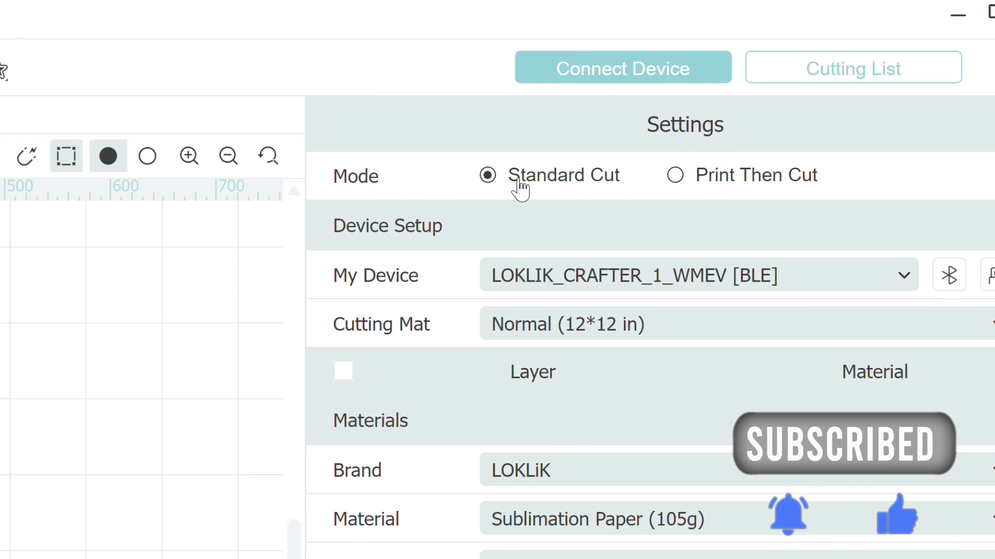
pyautogui.click(680, 182)
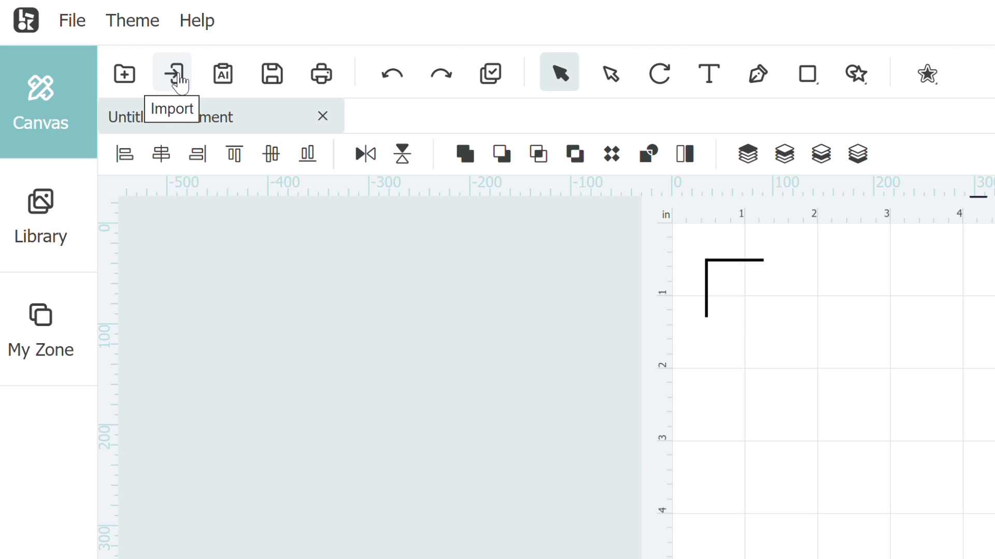
# Import the FAMILY UNIT MIC FLAG 4x2.5 image from Downloads
pyautogui.click(176, 77)
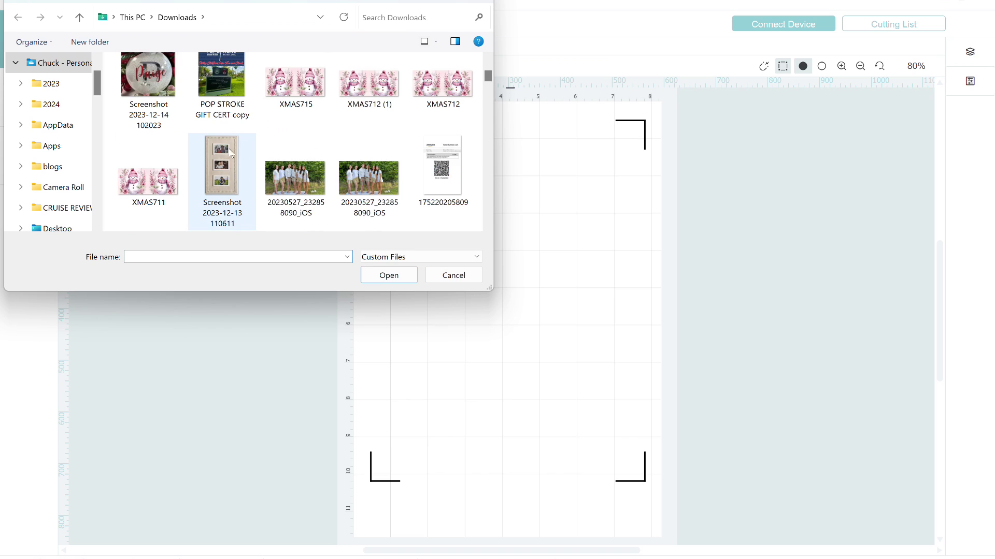
pyautogui.scroll(-2, 230, 153)
pyautogui.click(251, 210)
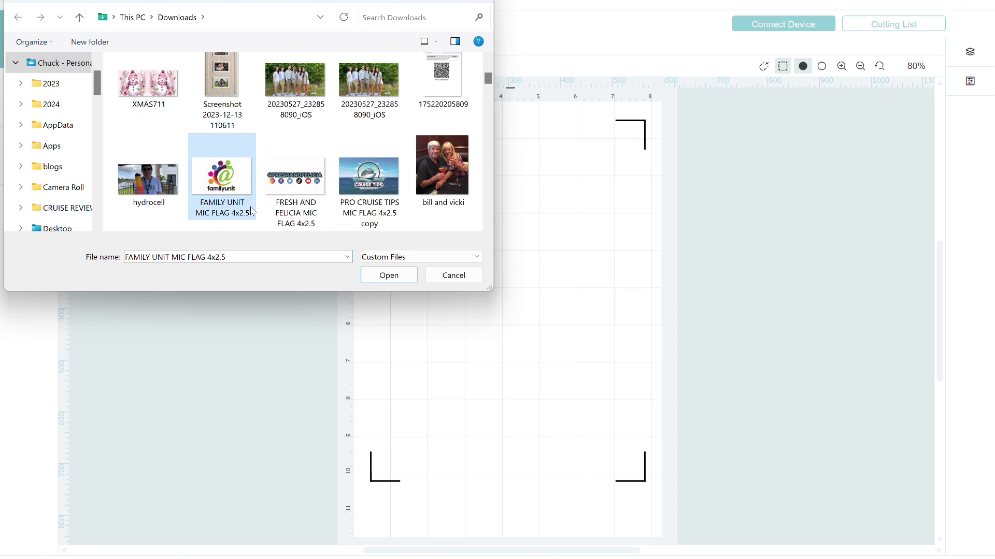
pyautogui.click(387, 277)
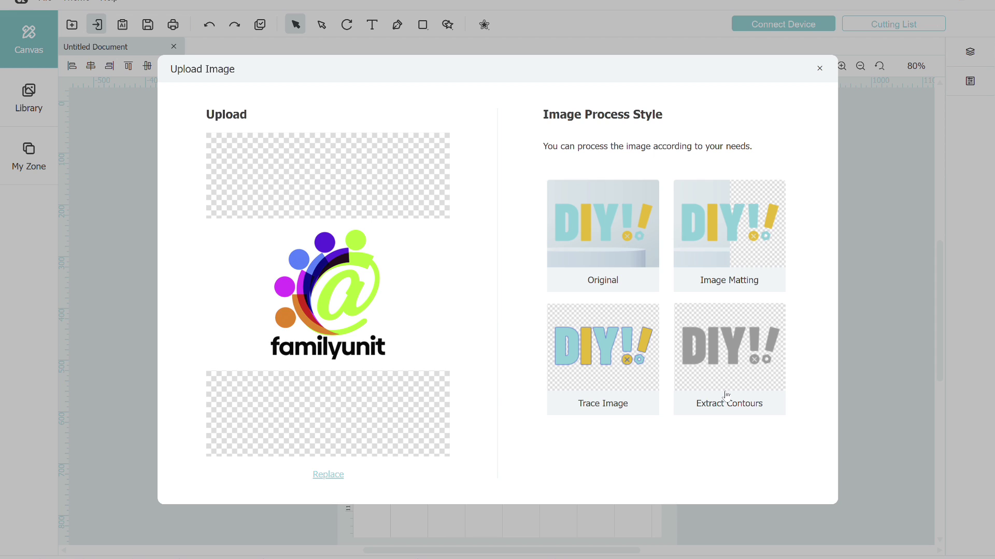
# Use Extract Contours, magic-wand out the white background, and crop tightly around the familyunit logo
pyautogui.click(718, 410)
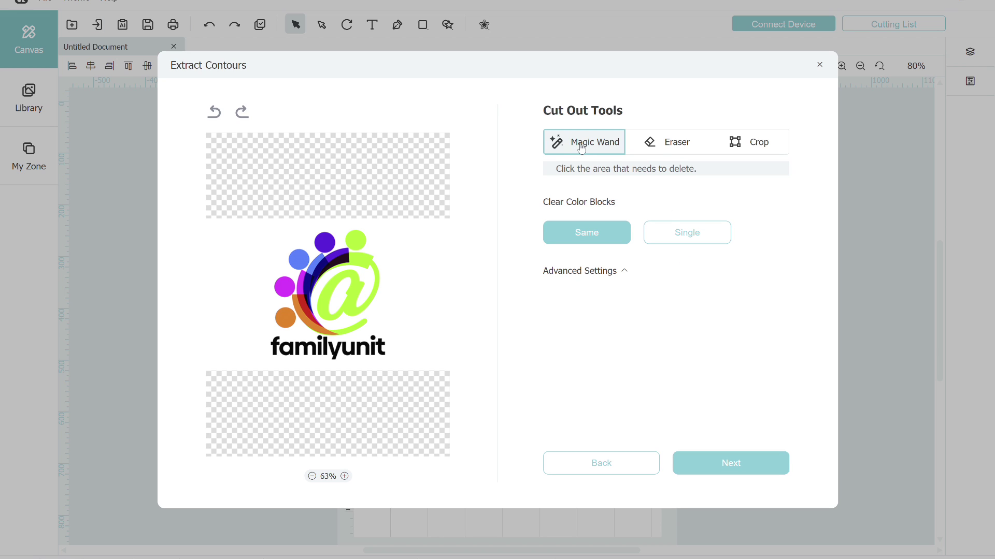
pyautogui.click(403, 287)
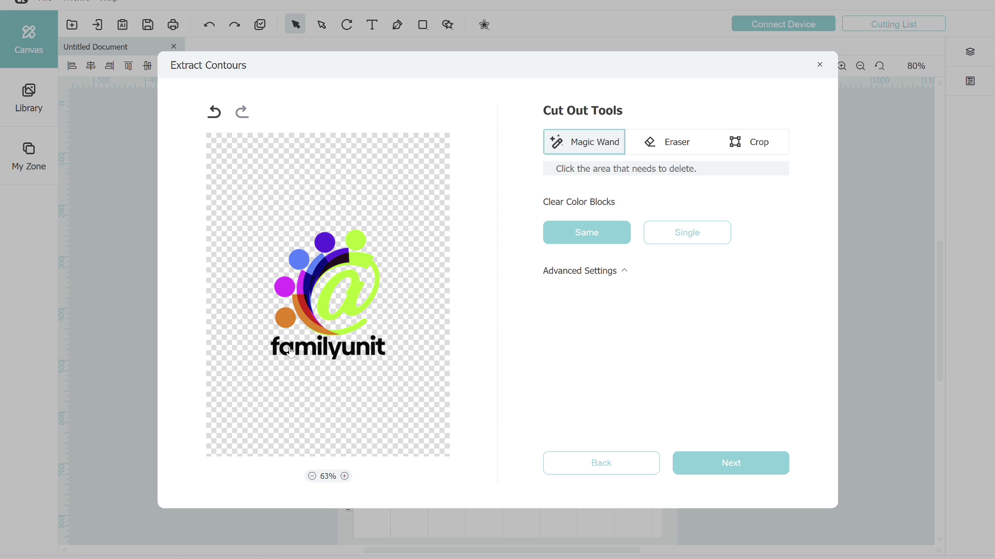
pyautogui.click(760, 148)
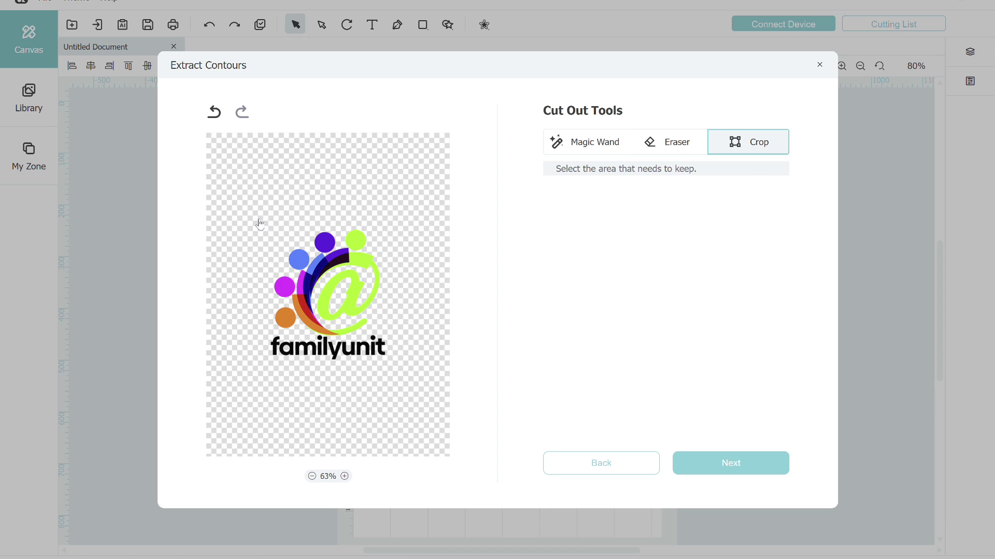
pyautogui.moveTo(259, 223); pyautogui.dragTo(397, 369)
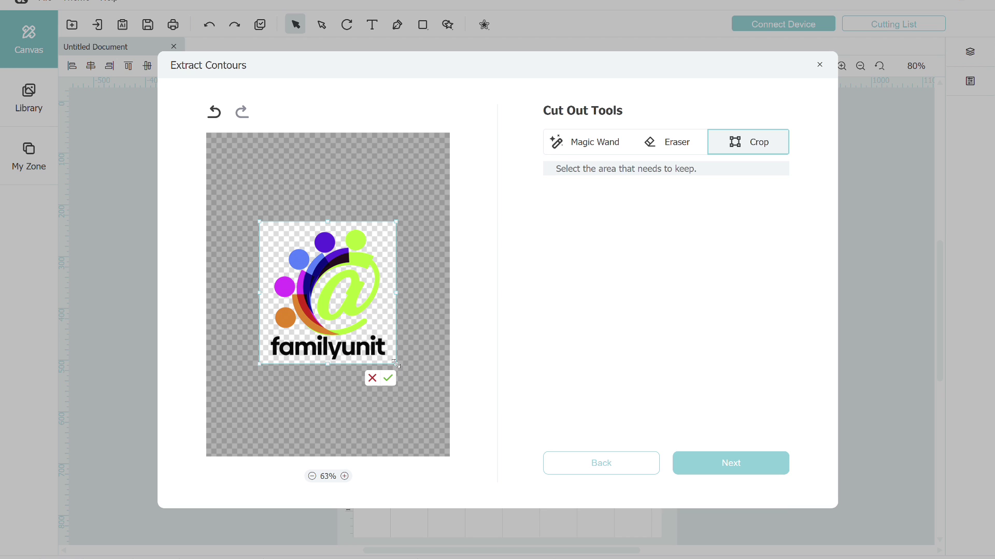
pyautogui.click(388, 379)
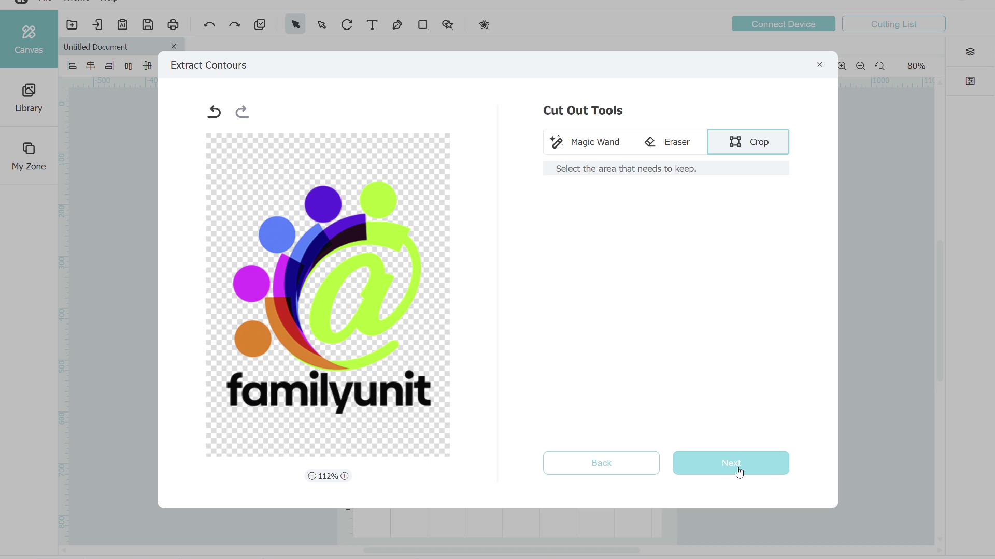
pyautogui.click(740, 470)
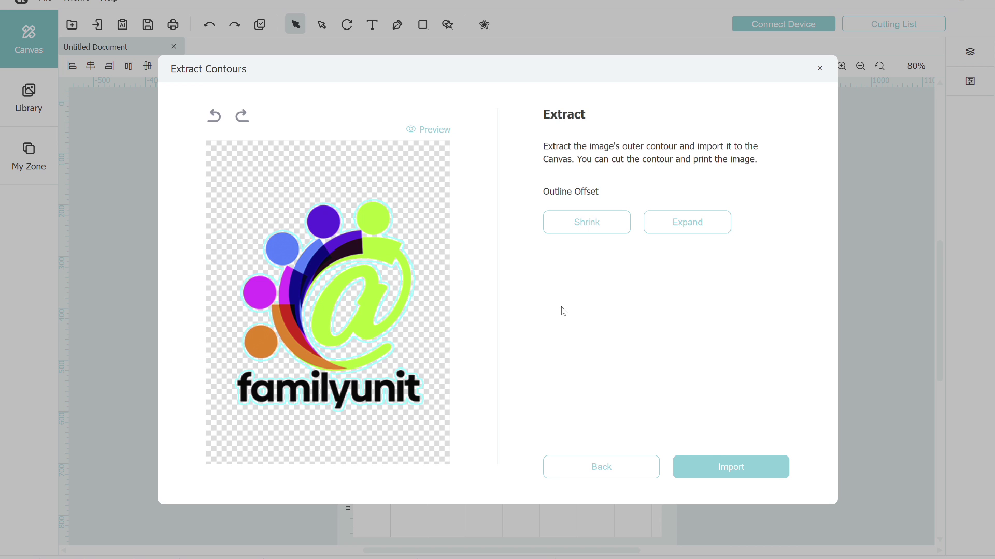
# Expand the contour outline seven times so it sits well outside the familyunit logo
pyautogui.click(658, 226)
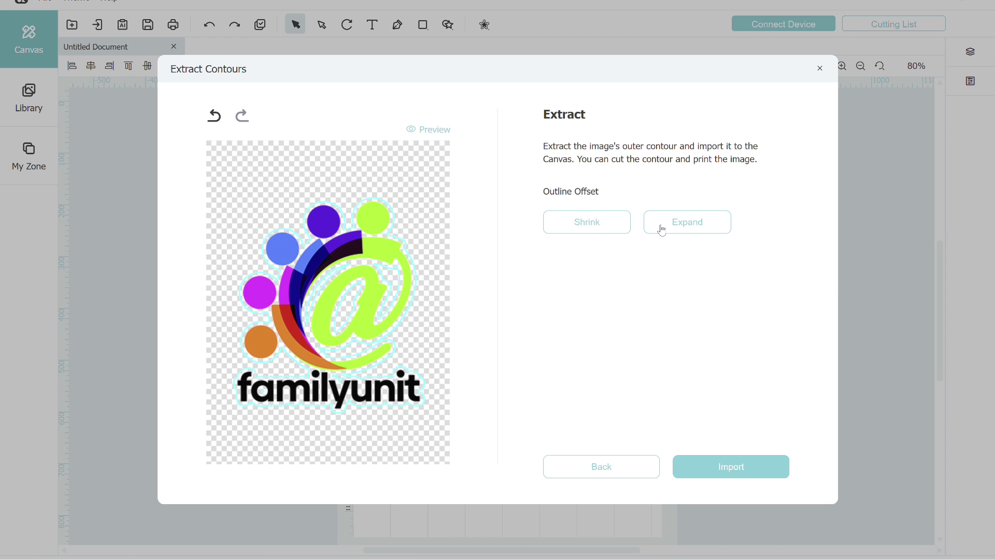
pyautogui.click(660, 223)
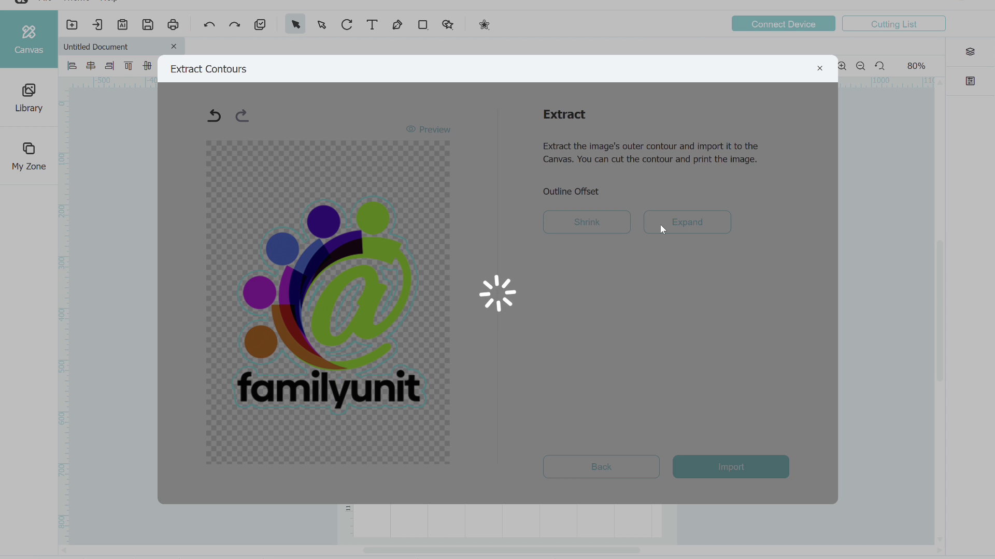
pyautogui.click(659, 223)
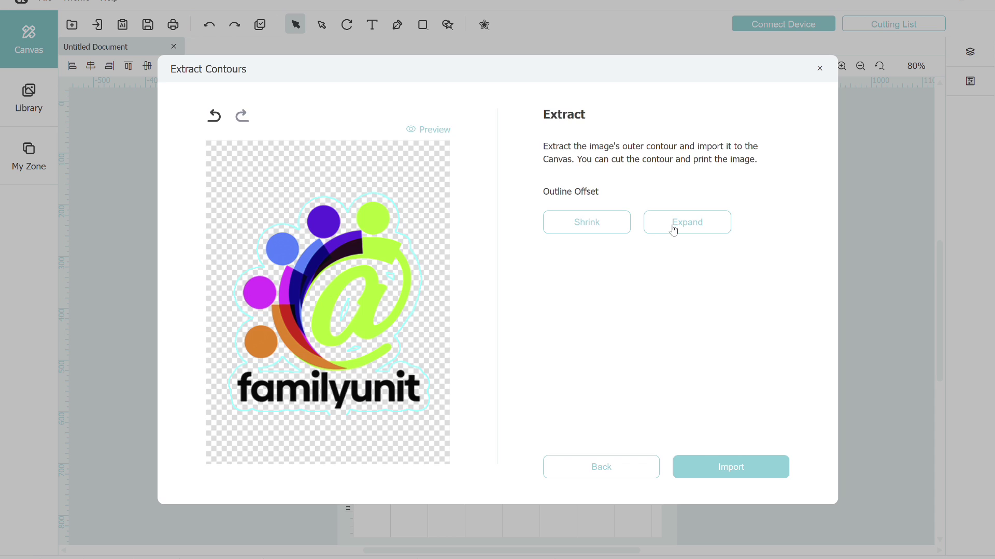
pyautogui.click(672, 224)
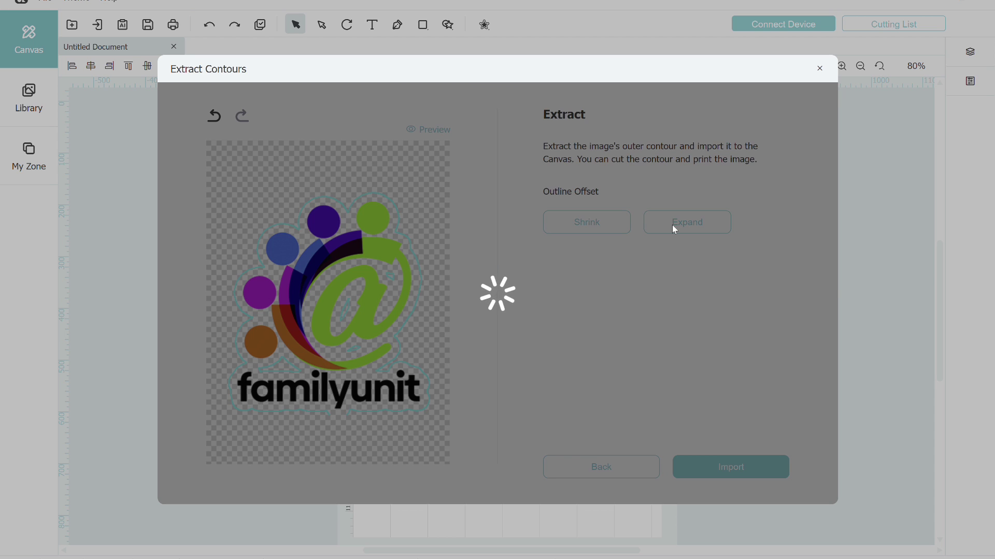
pyautogui.click(672, 225)
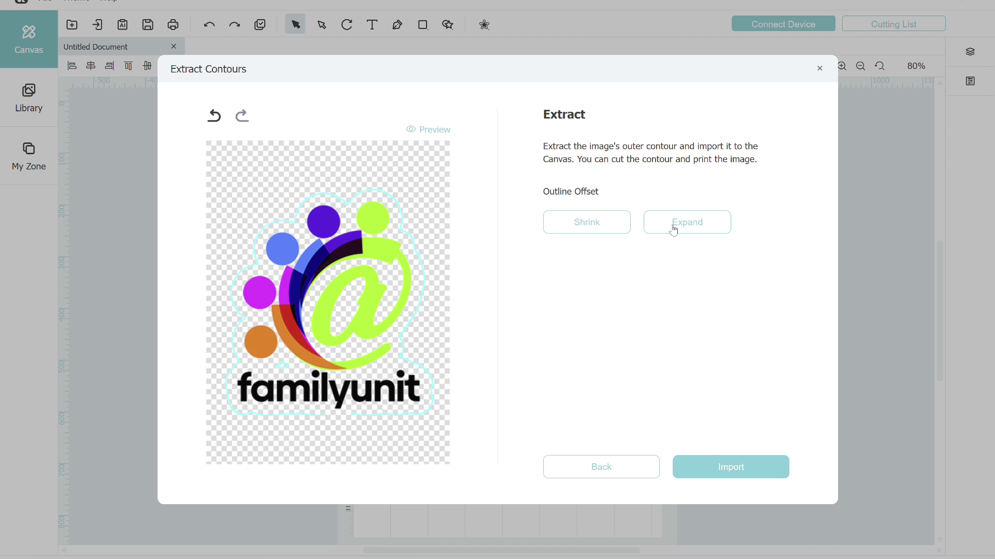
pyautogui.click(672, 225)
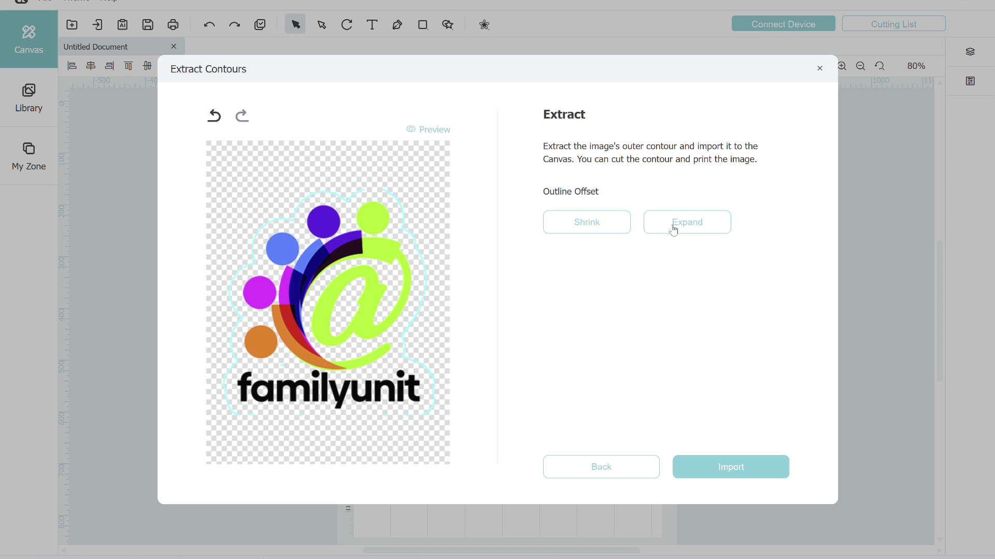
pyautogui.click(673, 227)
# Import the 119 × 124 mm cyan contour and move it toward the page centre
pyautogui.click(751, 476)
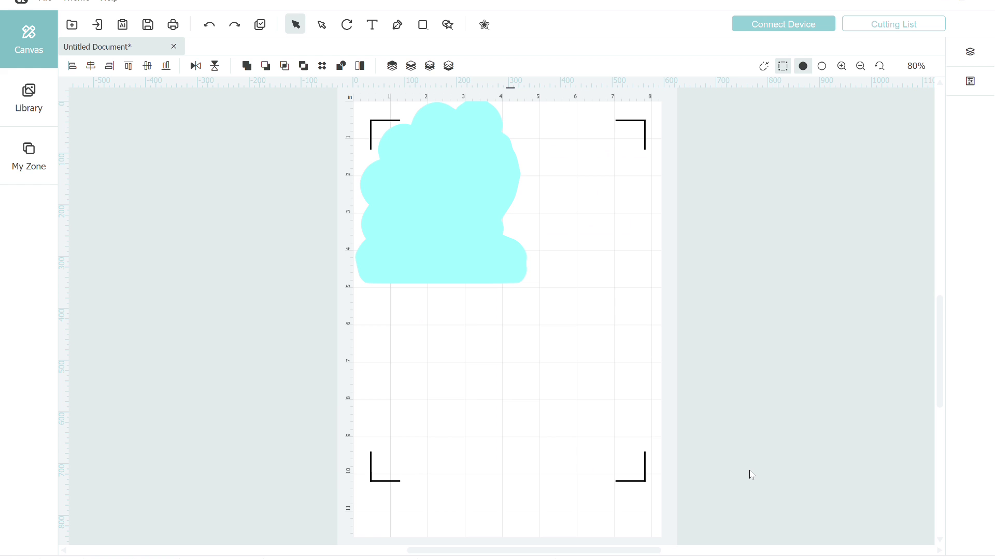
pyautogui.moveTo(549, 307); pyautogui.dragTo(381, 174)
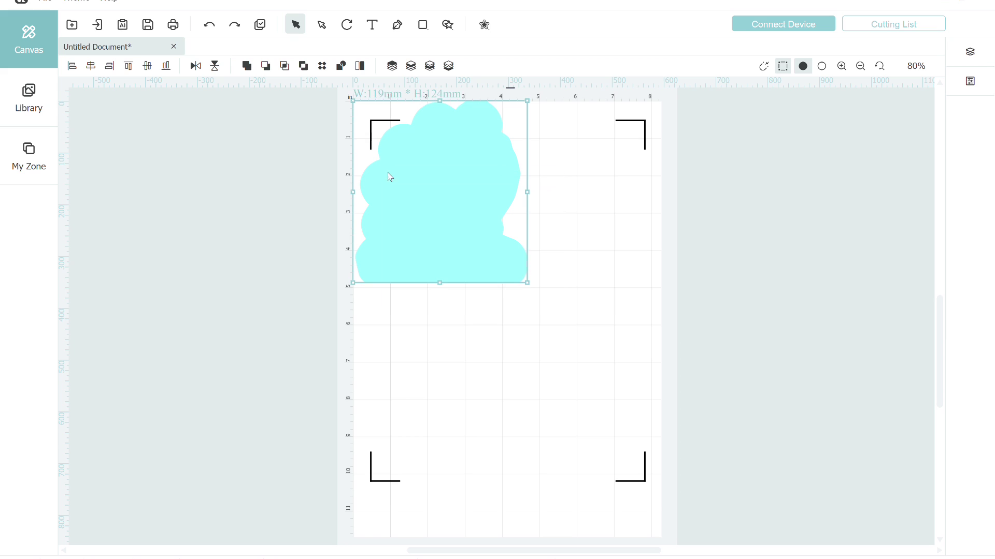
pyautogui.click(527, 351)
pyautogui.moveTo(548, 333); pyautogui.dragTo(375, 179)
pyautogui.moveTo(420, 206); pyautogui.dragTo(473, 246)
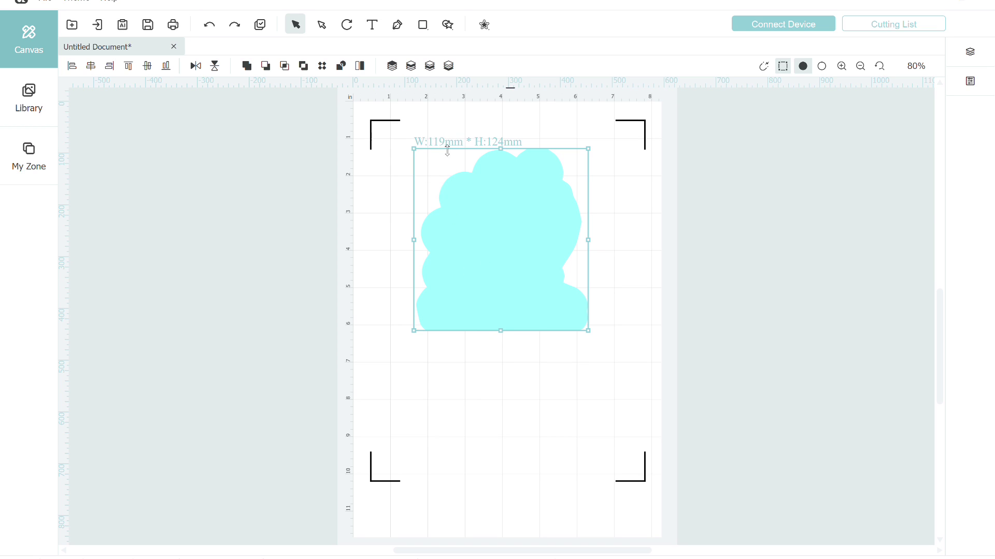
pyautogui.click(384, 187)
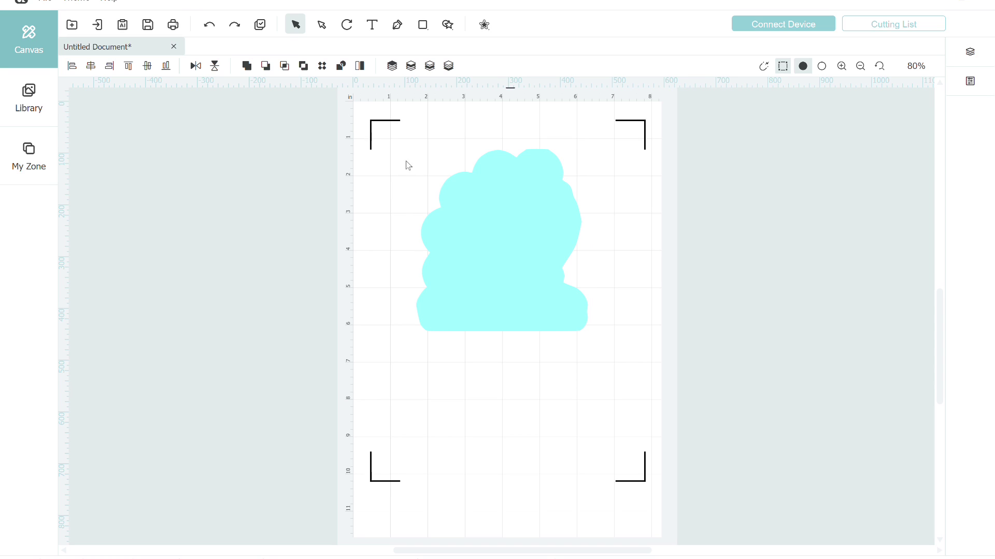
# Switch the rulers to inches and shrink the cyan cloud to 2.00 in wide
pyautogui.rightClick(349, 100)
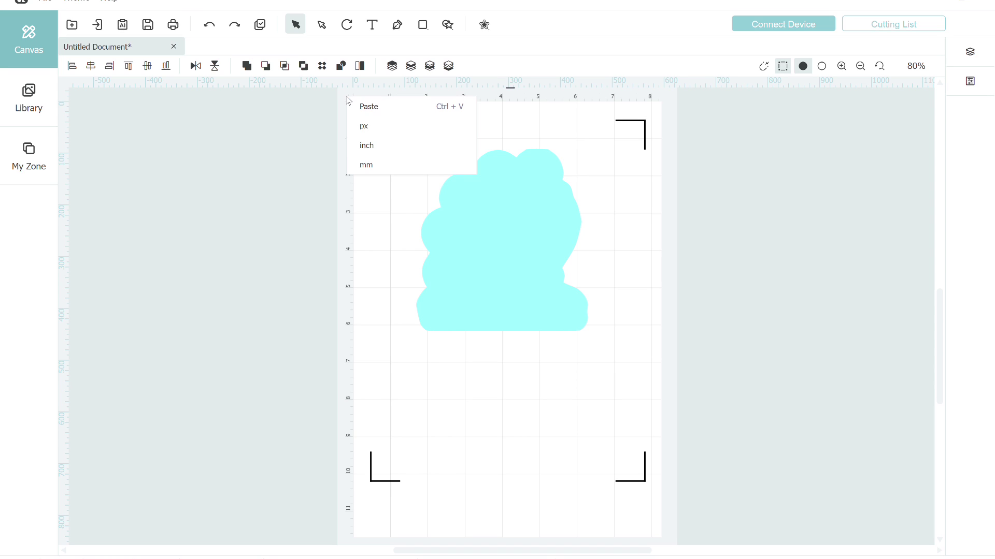
pyautogui.click(364, 146)
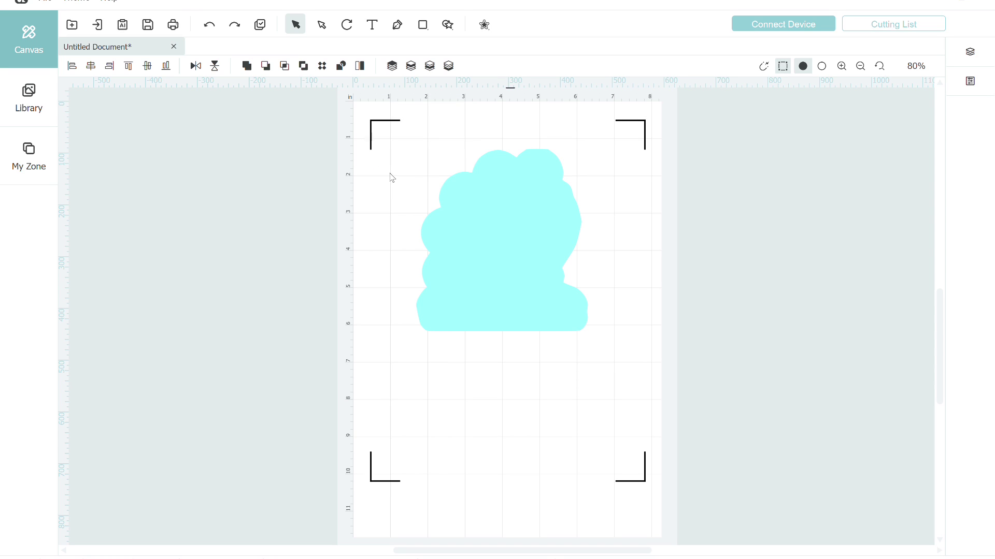
pyautogui.moveTo(391, 174); pyautogui.dragTo(527, 315)
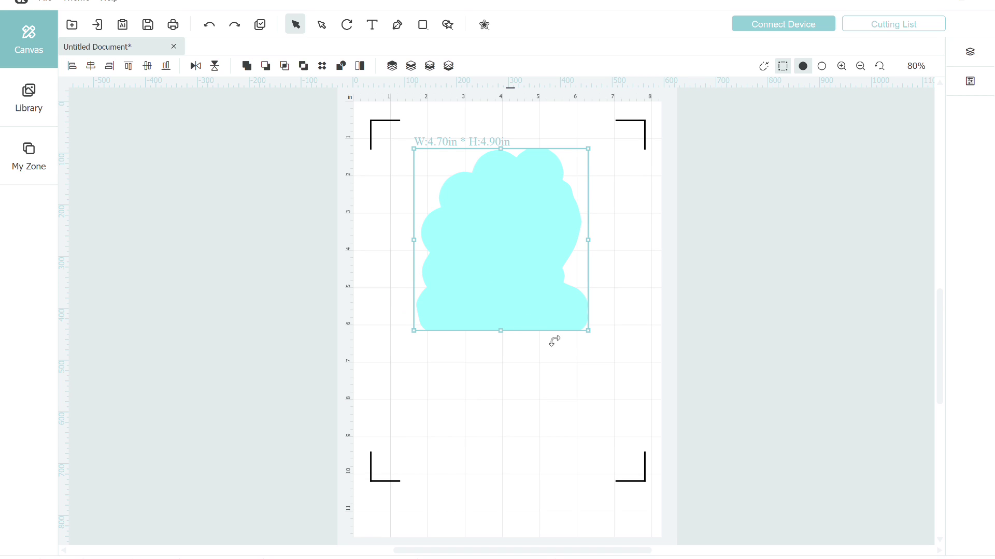
pyautogui.moveTo(586, 330); pyautogui.dragTo(439, 228)
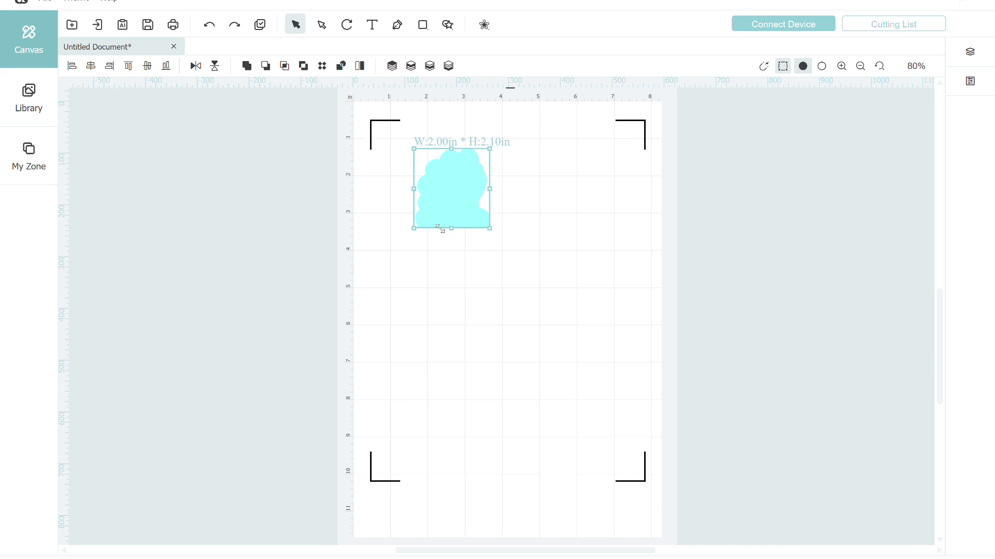
pyautogui.click(447, 285)
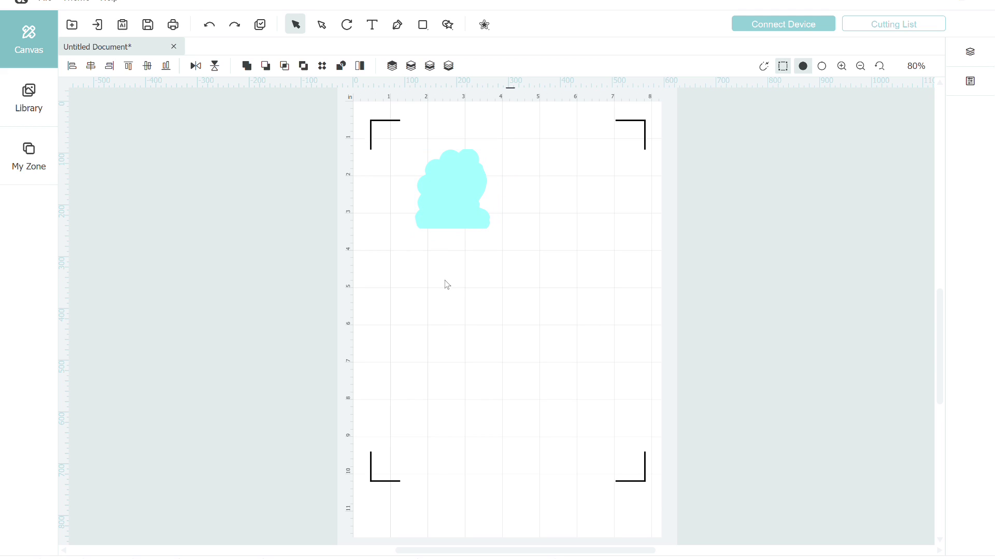
# Send the cloud behind the logo and move the sticker to the top-left registration mark
pyautogui.click(437, 179)
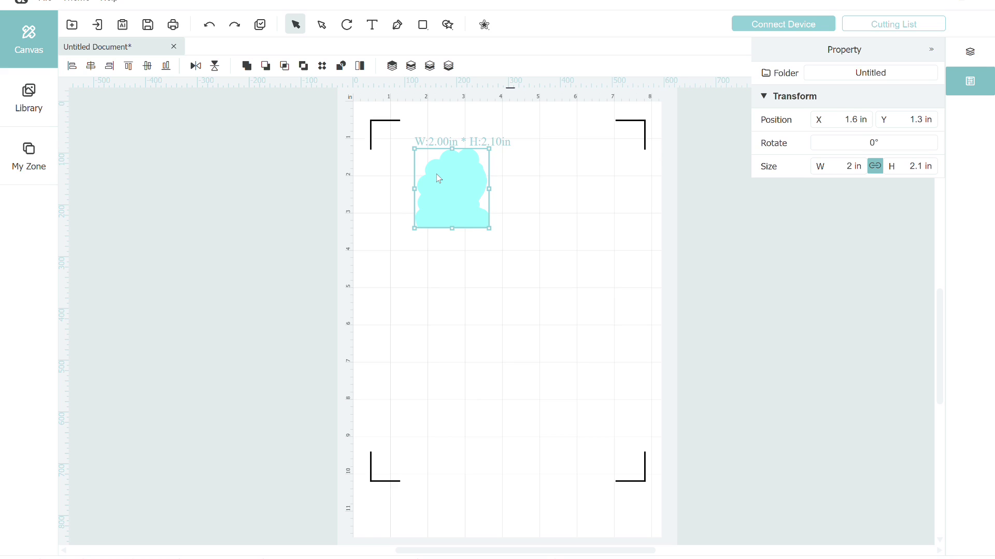
pyautogui.click(449, 66)
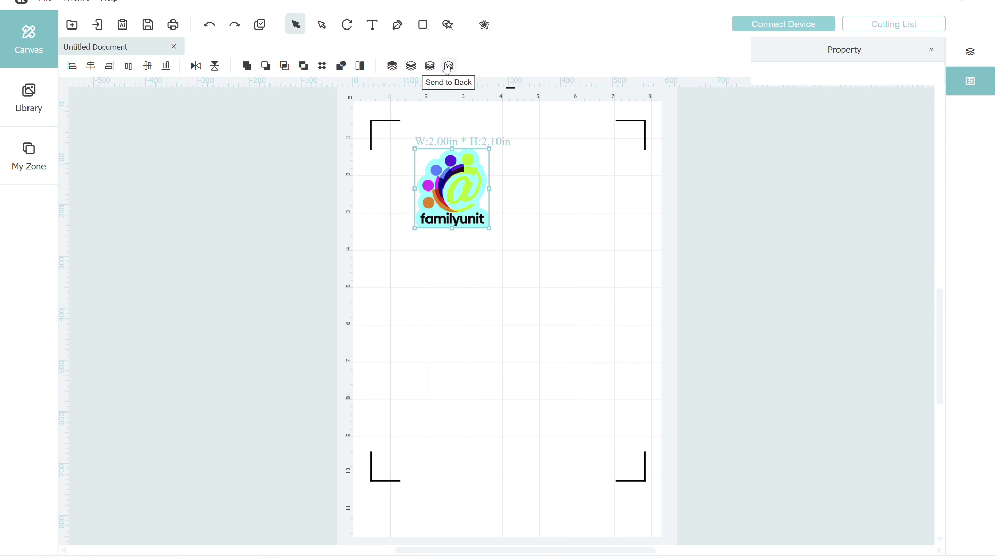
pyautogui.click(472, 271)
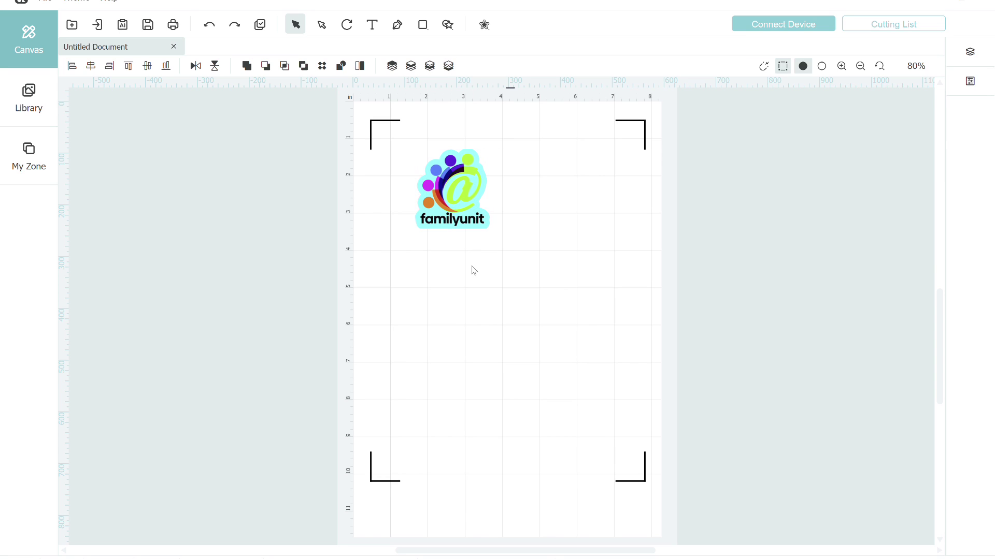
pyautogui.moveTo(451, 194); pyautogui.dragTo(420, 179)
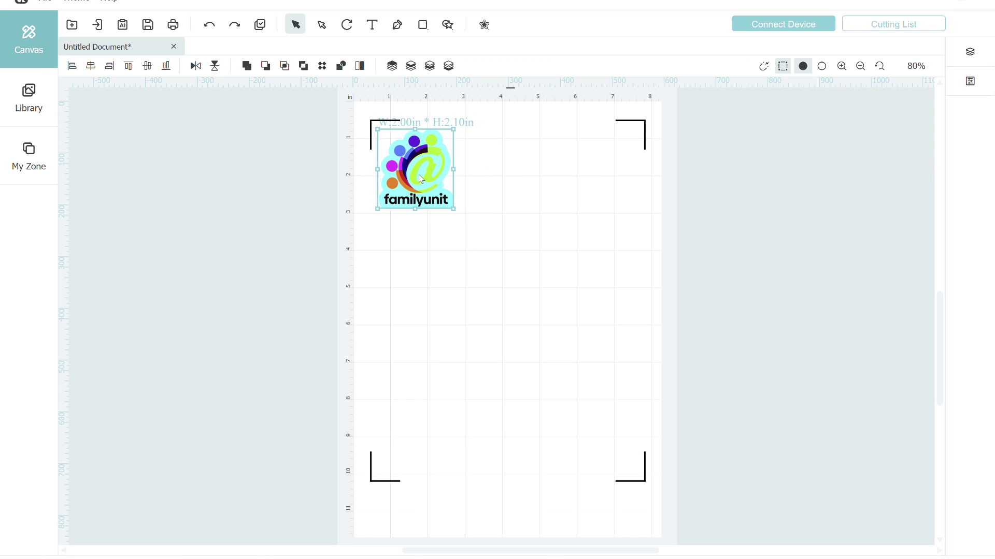
pyautogui.click(470, 237)
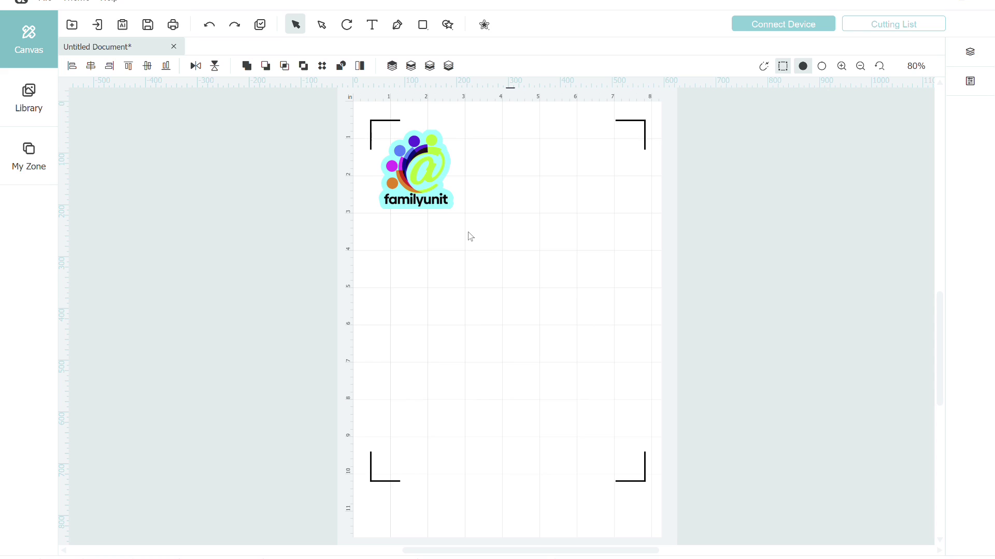
pyautogui.moveTo(470, 237); pyautogui.dragTo(413, 173)
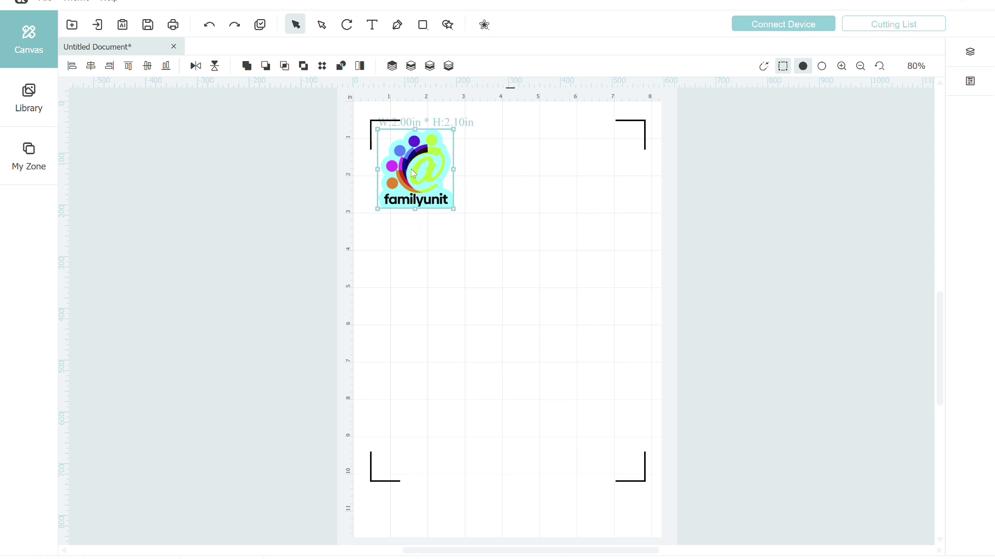
# Copy the logo sticker and paste two copies beside it, forming a row of three
pyautogui.rightClick(412, 170)
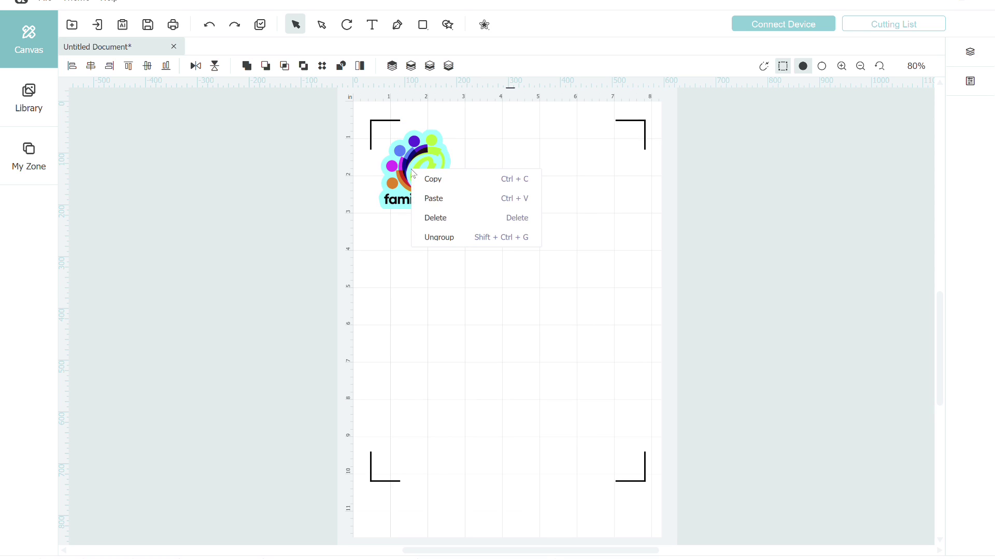
pyautogui.click(430, 179)
pyautogui.rightClick(477, 195)
pyautogui.click(491, 220)
pyautogui.moveTo(477, 196); pyautogui.dragTo(487, 152)
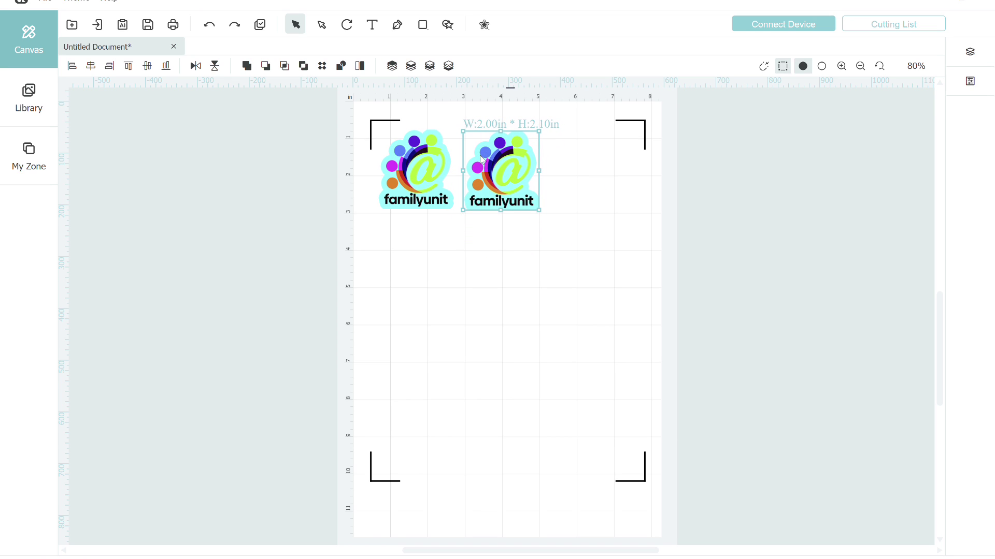
pyautogui.rightClick(483, 161)
pyautogui.click(505, 191)
pyautogui.moveTo(507, 196); pyautogui.dragTo(590, 196)
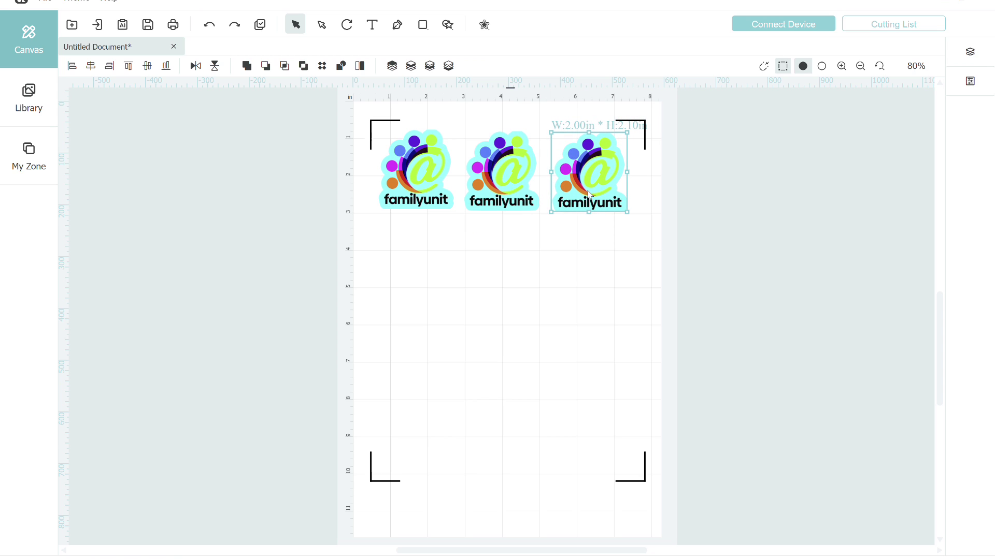
pyautogui.click(531, 274)
# Copy the row of three stickers and paste a second row
pyautogui.moveTo(599, 254); pyautogui.dragTo(371, 167)
pyautogui.rightClick(406, 200)
pyautogui.click(406, 222)
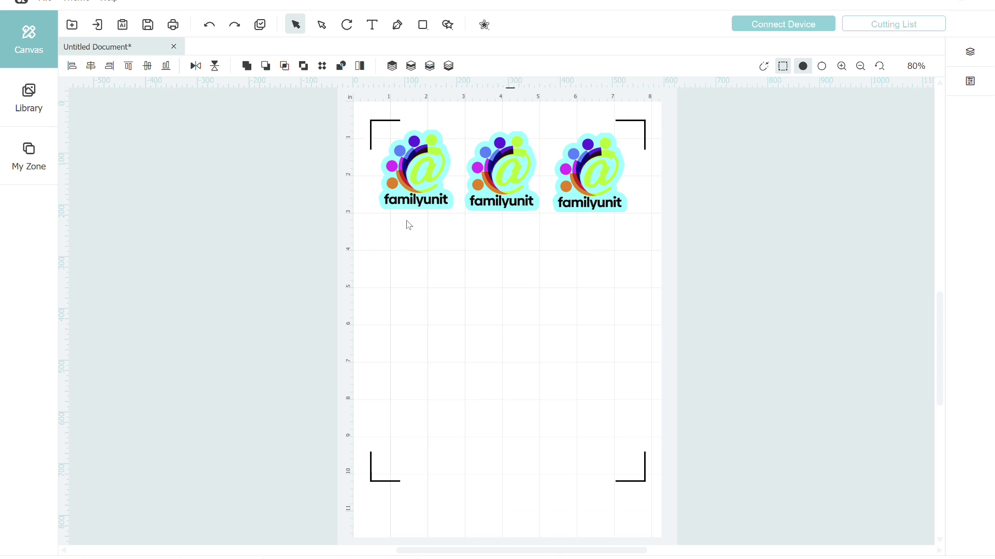
pyautogui.rightClick(392, 245)
pyautogui.click(414, 275)
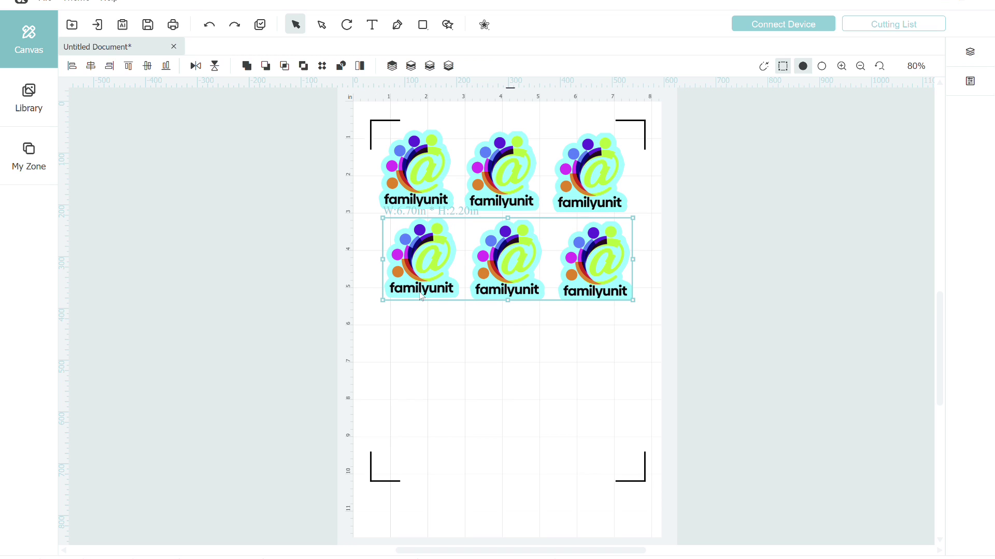
# Paste third and fourth rows below, the last near the bottom registration marks
pyautogui.rightClick(410, 329)
pyautogui.click(433, 358)
pyautogui.moveTo(433, 352); pyautogui.dragTo(420, 377)
pyautogui.rightClick(413, 428)
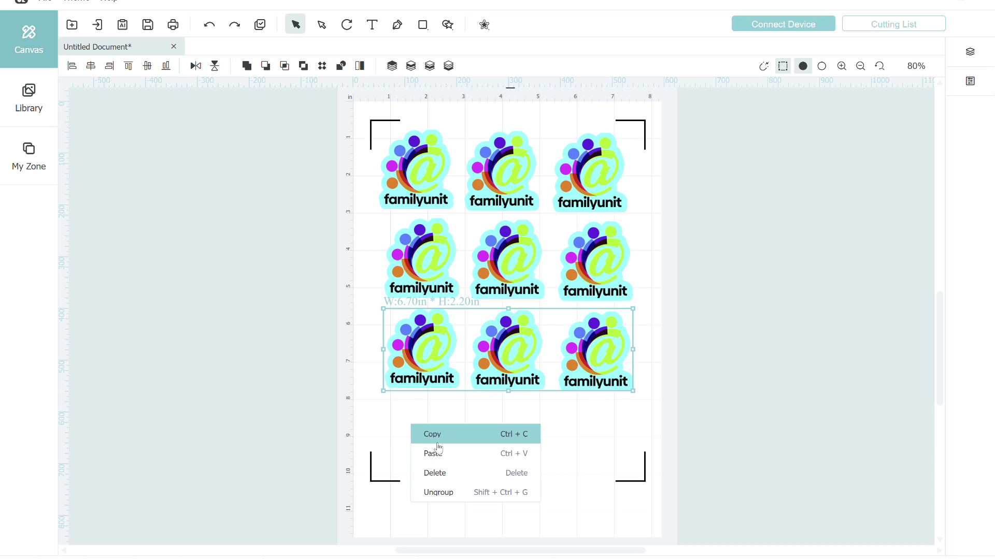
pyautogui.click(434, 452)
pyautogui.moveTo(434, 450); pyautogui.dragTo(417, 465)
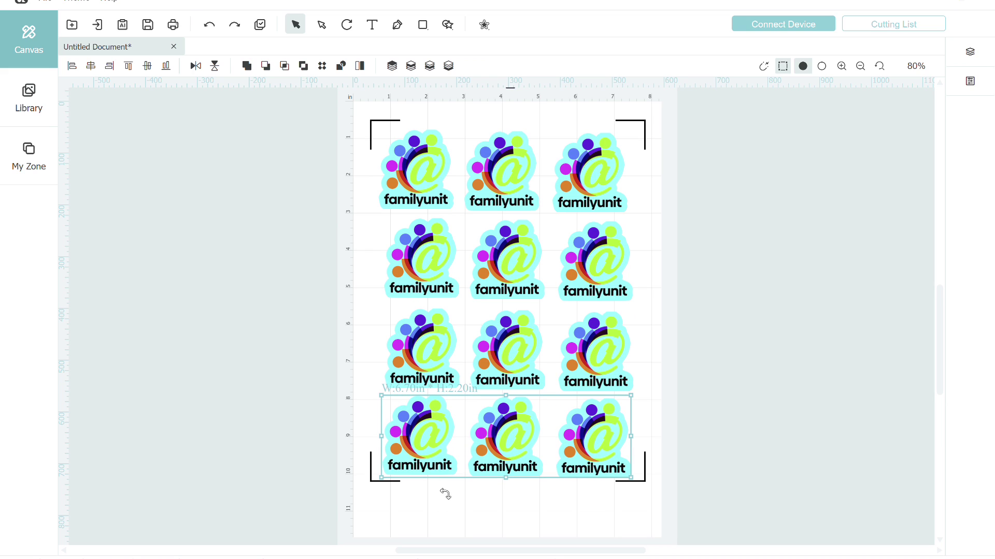
# Clear the logo selection, start printing, and dismiss the print-layers prompt
pyautogui.click(659, 306)
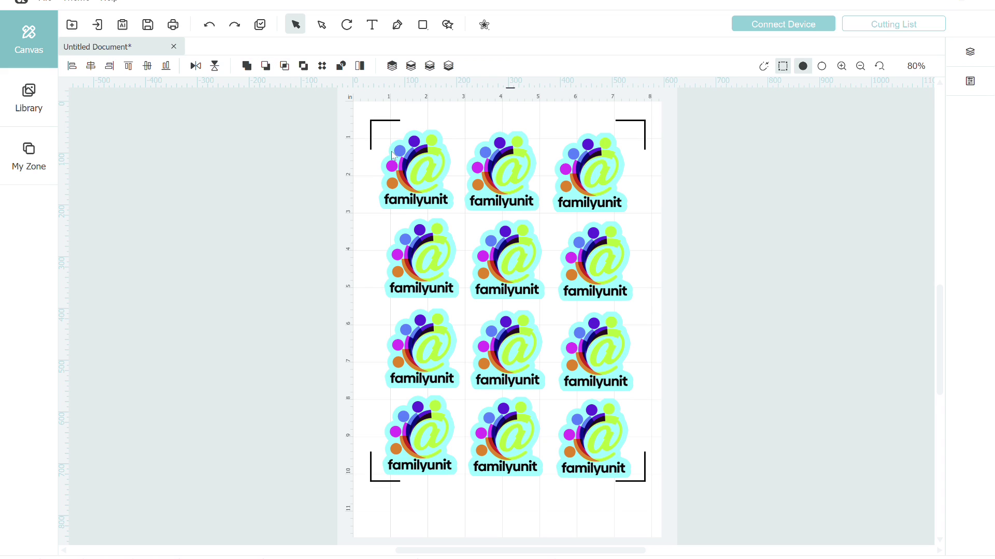
pyautogui.click(173, 25)
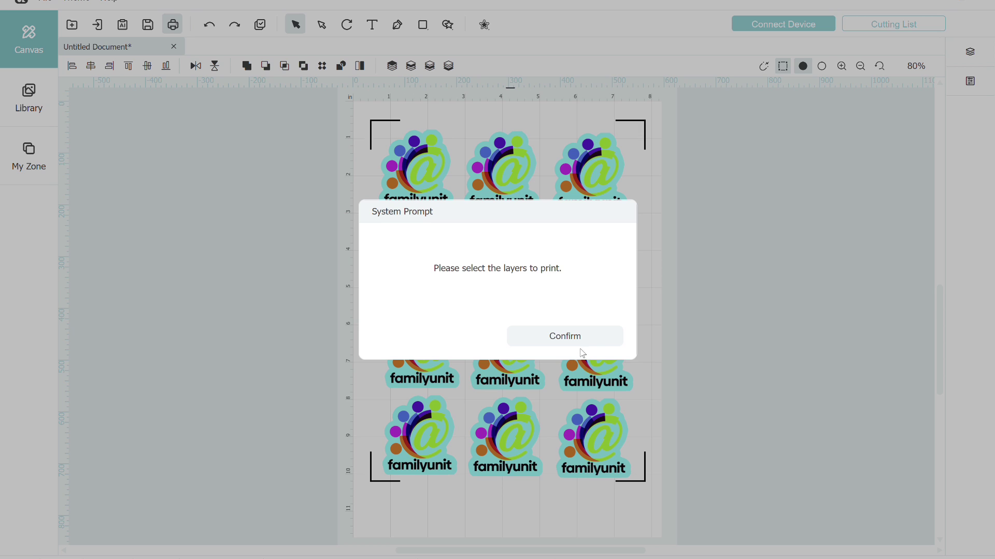
pyautogui.click(581, 342)
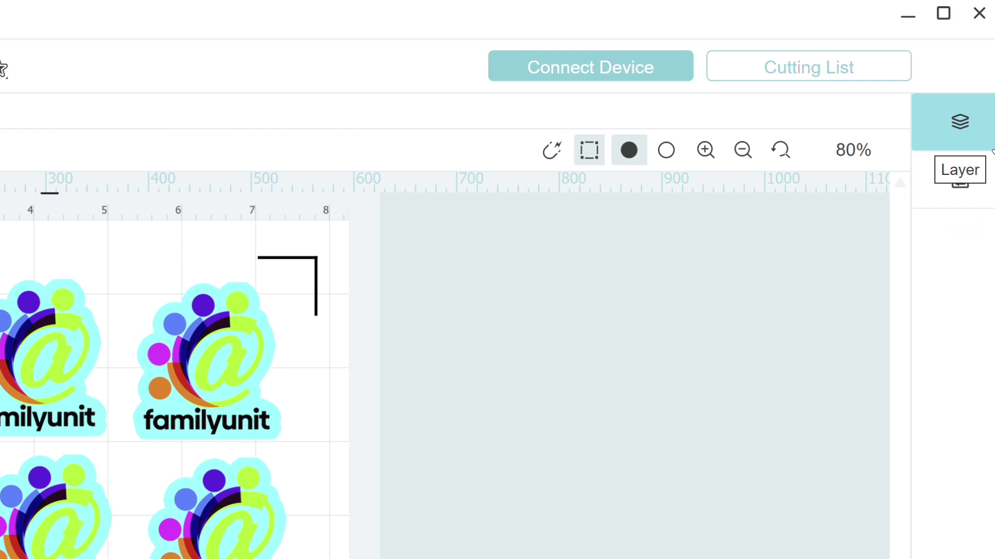
# Select all twelve logo image layers for printing and open the print preview
pyautogui.click(965, 133)
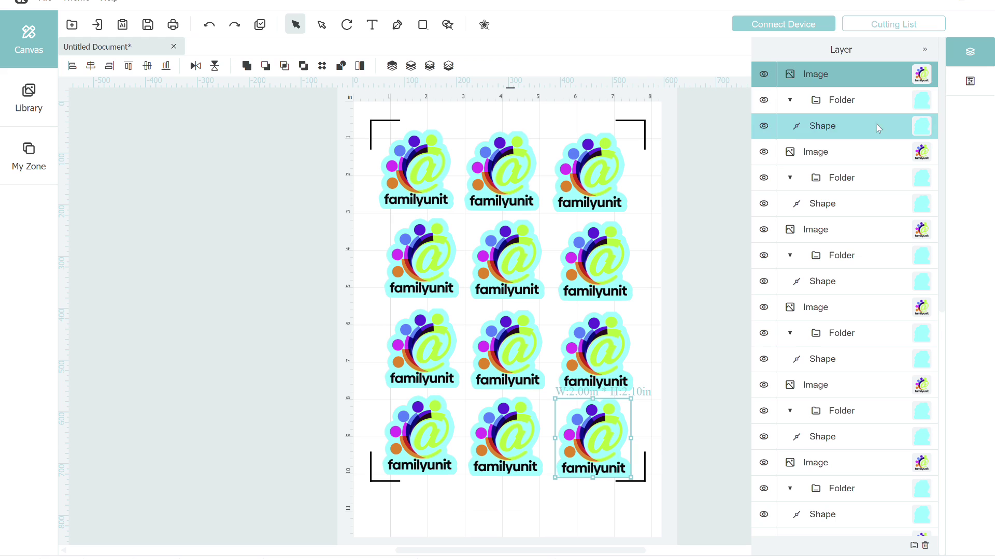
pyautogui.keyDown('ctrl'); pyautogui.click(875, 151); pyautogui.keyUp('ctrl')
pyautogui.keyDown('ctrl'); pyautogui.click(875, 229); pyautogui.keyUp('ctrl')
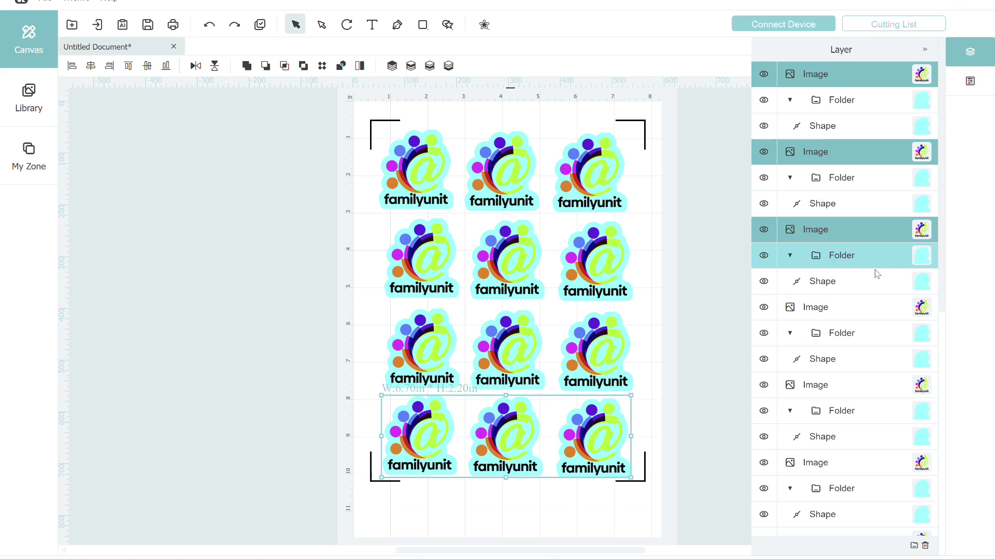
pyautogui.keyDown('ctrl'); pyautogui.click(878, 306); pyautogui.keyUp('ctrl')
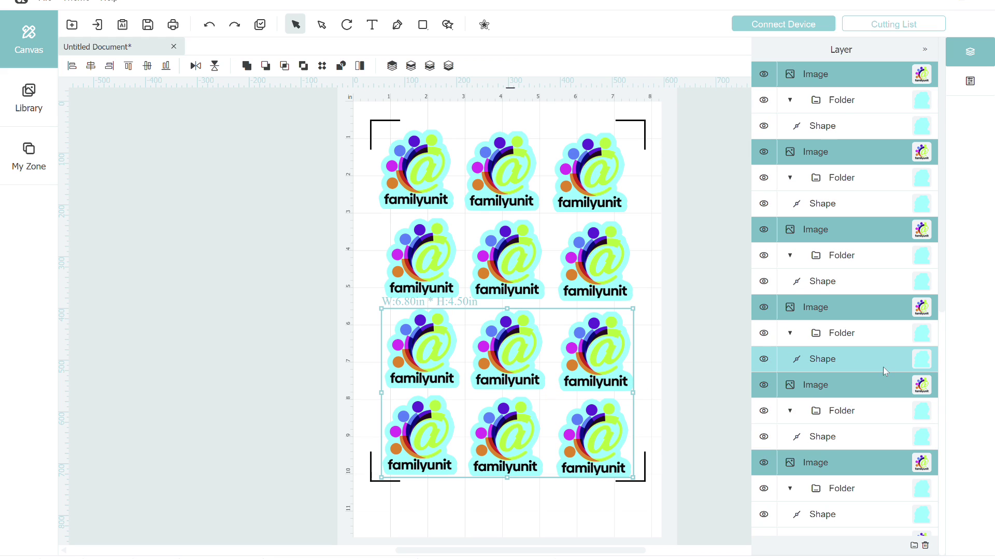
pyautogui.scroll(-1, 883, 367)
pyautogui.keyDown('ctrl'); pyautogui.click(885, 348); pyautogui.keyUp('ctrl')
pyautogui.keyDown('ctrl'); pyautogui.click(888, 421); pyautogui.keyUp('ctrl')
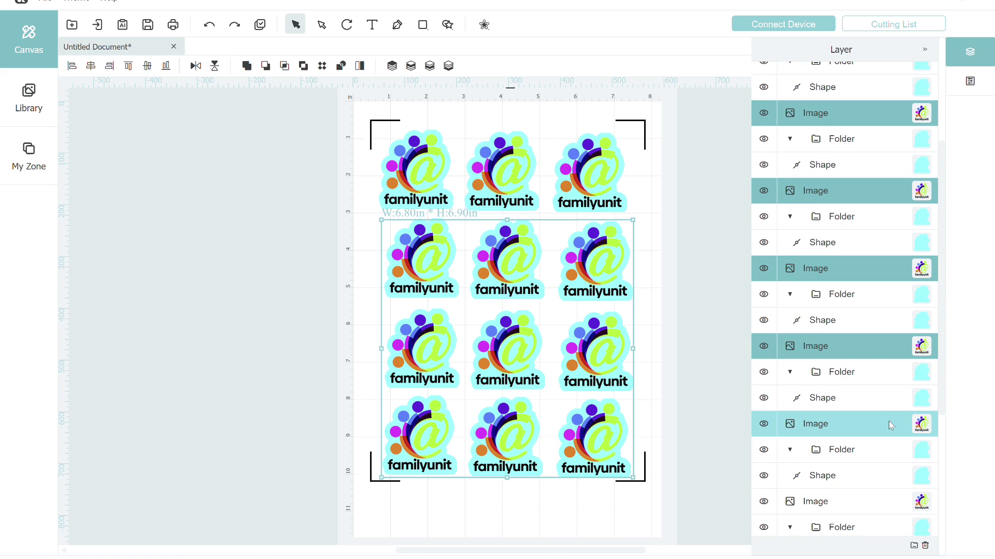
pyautogui.scroll(-1, 883, 430)
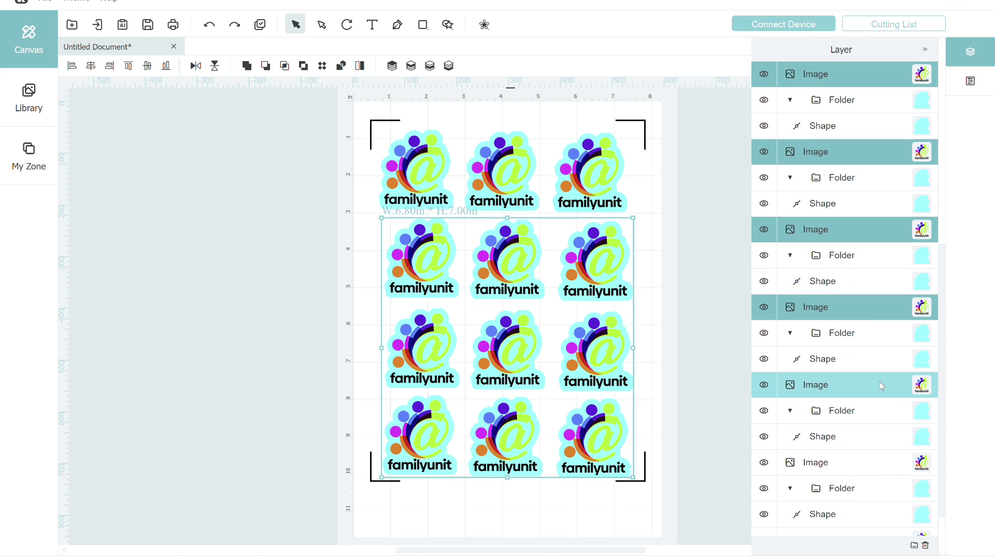
pyautogui.keyDown('ctrl'); pyautogui.click(877, 461); pyautogui.keyUp('ctrl')
pyautogui.scroll(-2, 873, 441)
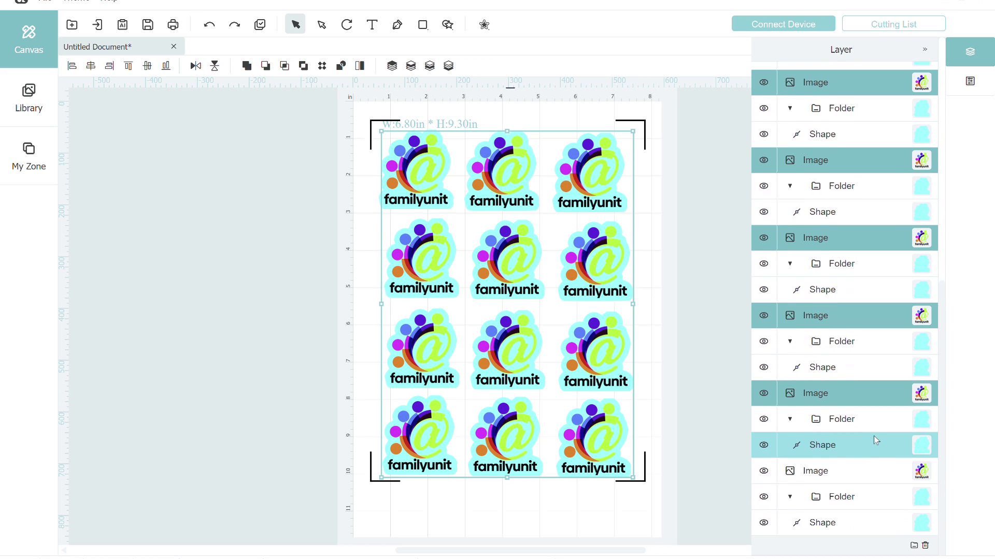
pyautogui.keyDown('ctrl'); pyautogui.click(872, 469); pyautogui.keyUp('ctrl')
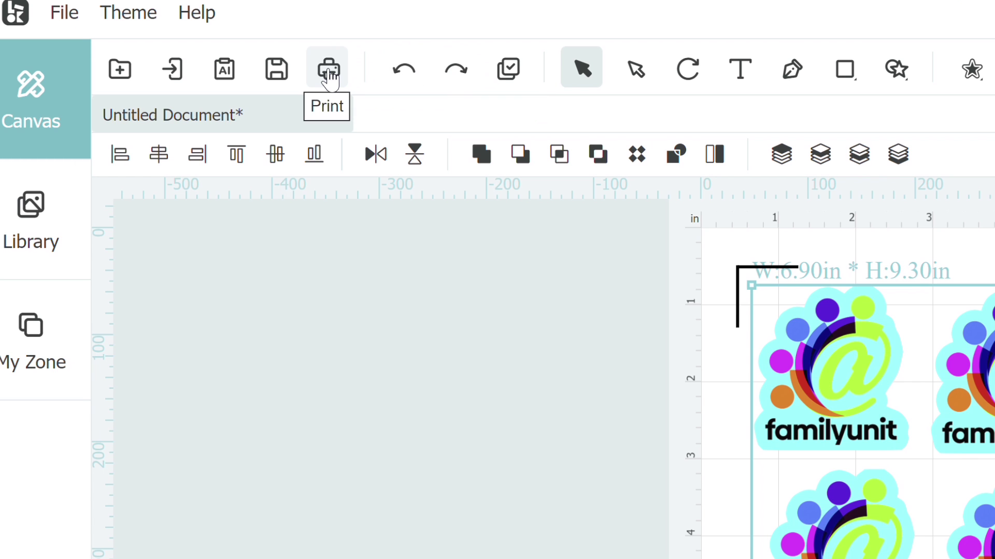
pyautogui.click(172, 24)
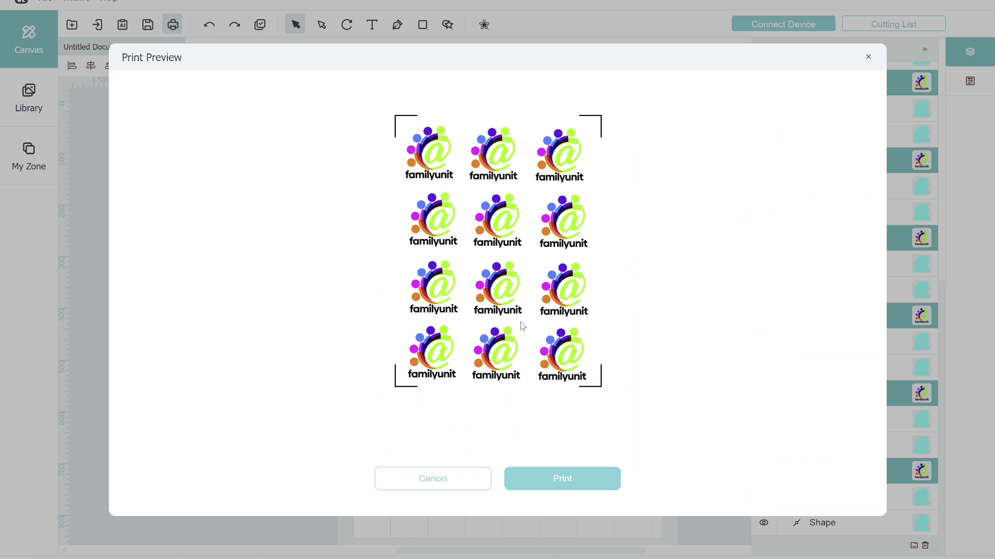
# Print the twelve-logo sheet with registration marks, then close the preview
pyautogui.click(539, 476)
pyautogui.click(383, 433)
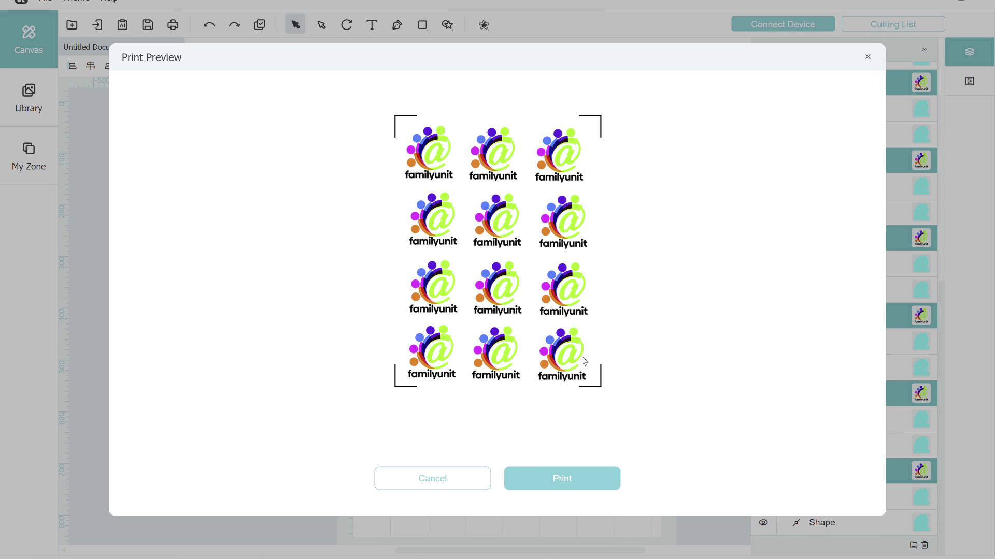
pyautogui.click(868, 57)
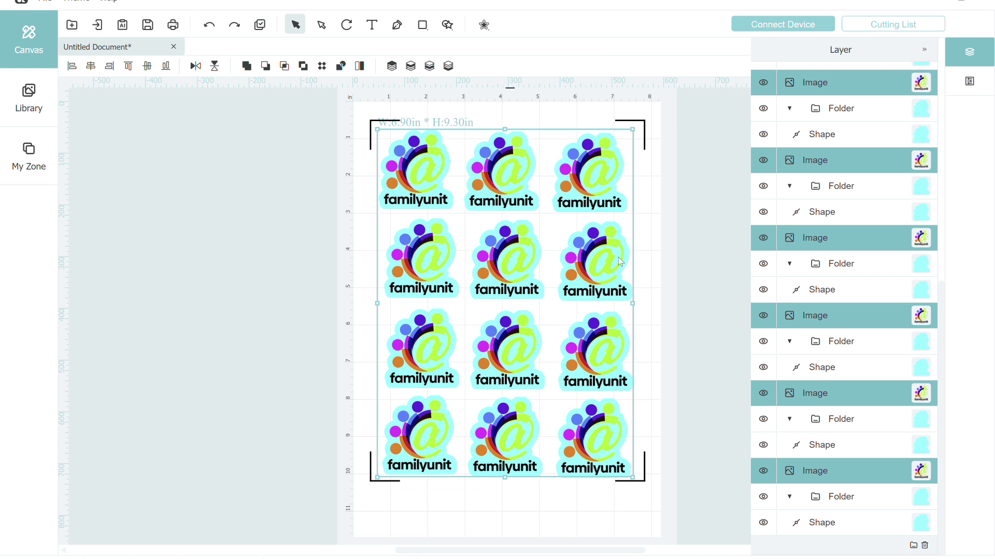
# Send every cyan sticker outline to the Crafter with Print Then Cut and start the cutting task
pyautogui.click(687, 154)
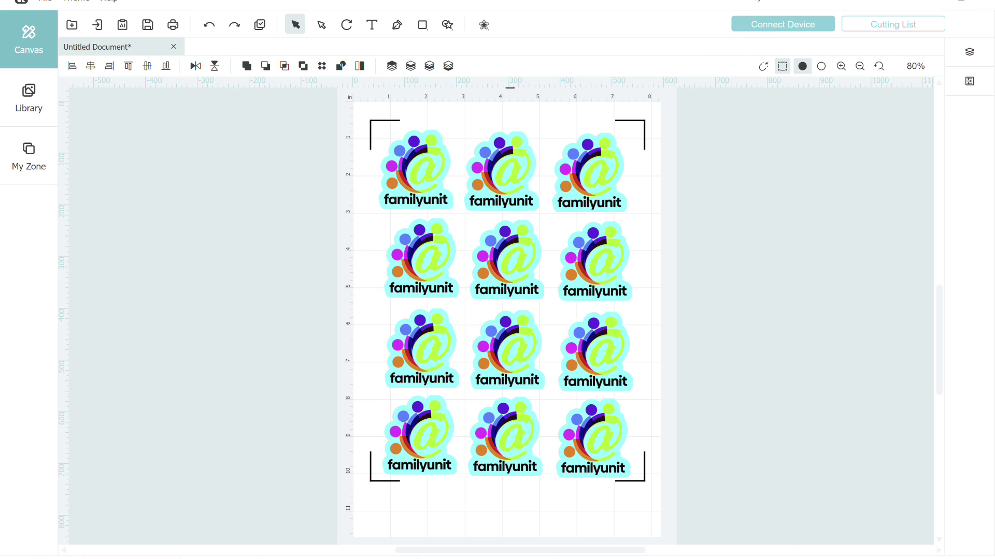
pyautogui.click(767, 26)
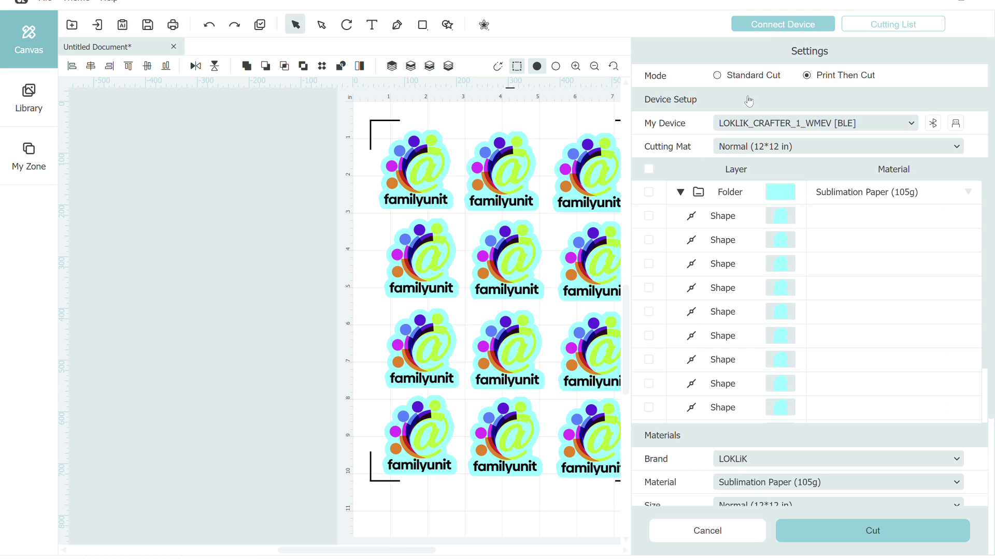
pyautogui.click(648, 193)
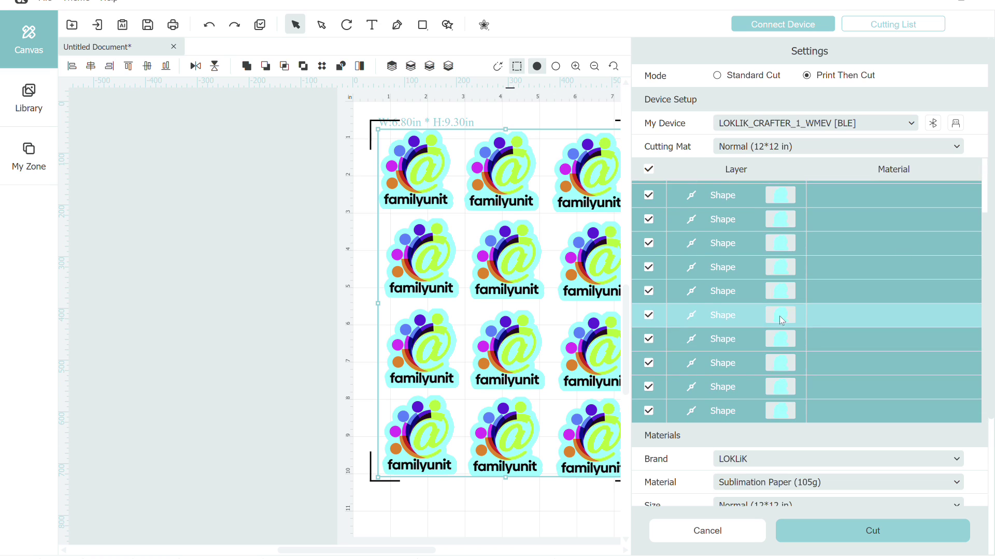
pyautogui.scroll(-3, 783, 311)
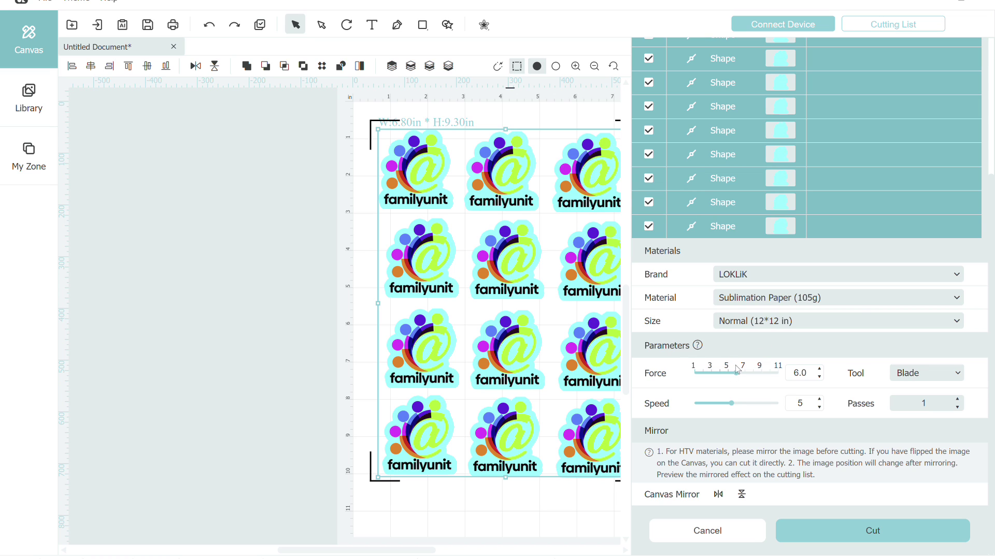
pyautogui.click(840, 532)
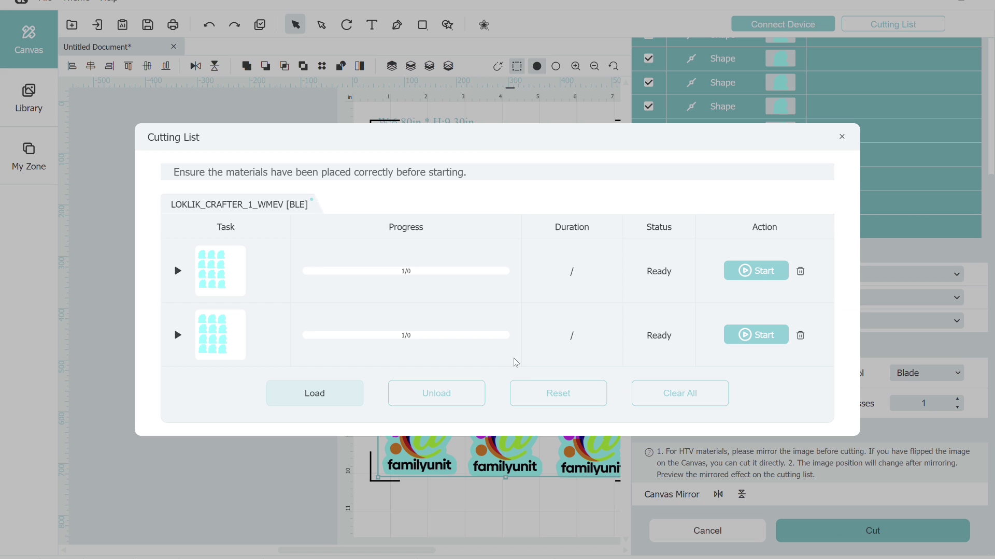
pyautogui.click(758, 342)
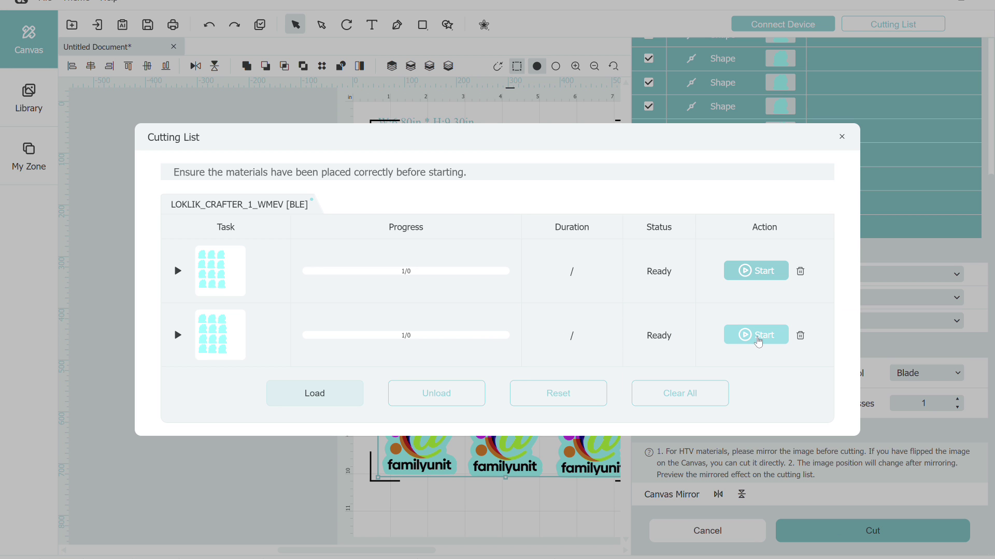